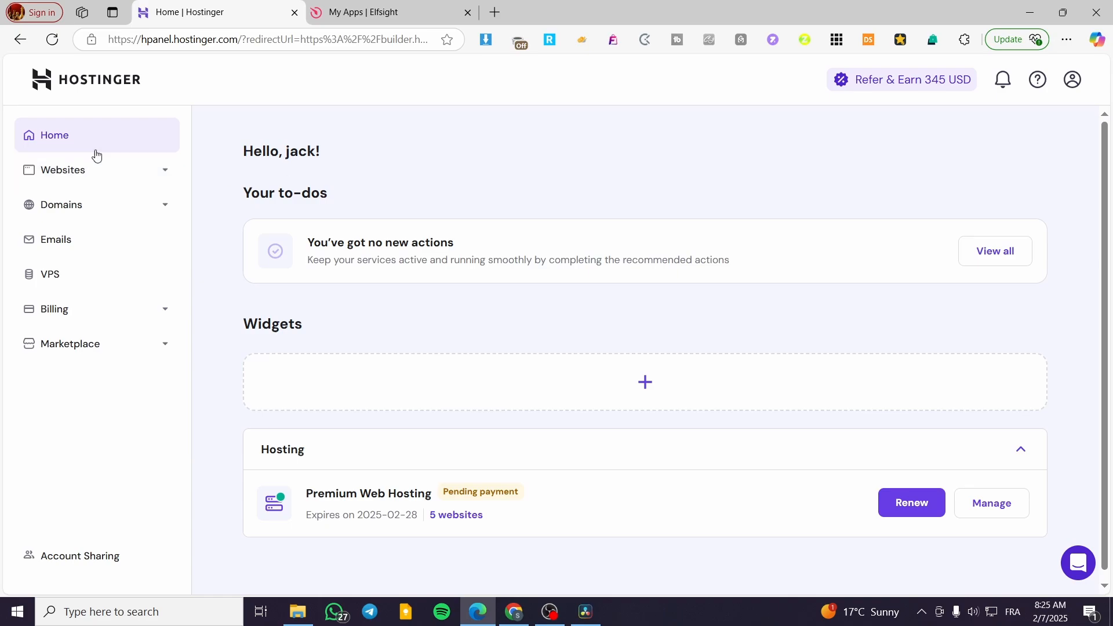
Open the jacksclothing.xyz website from the websites list for editing in the website builder
{"action": "left_click", "coordinate": [131, 168]}
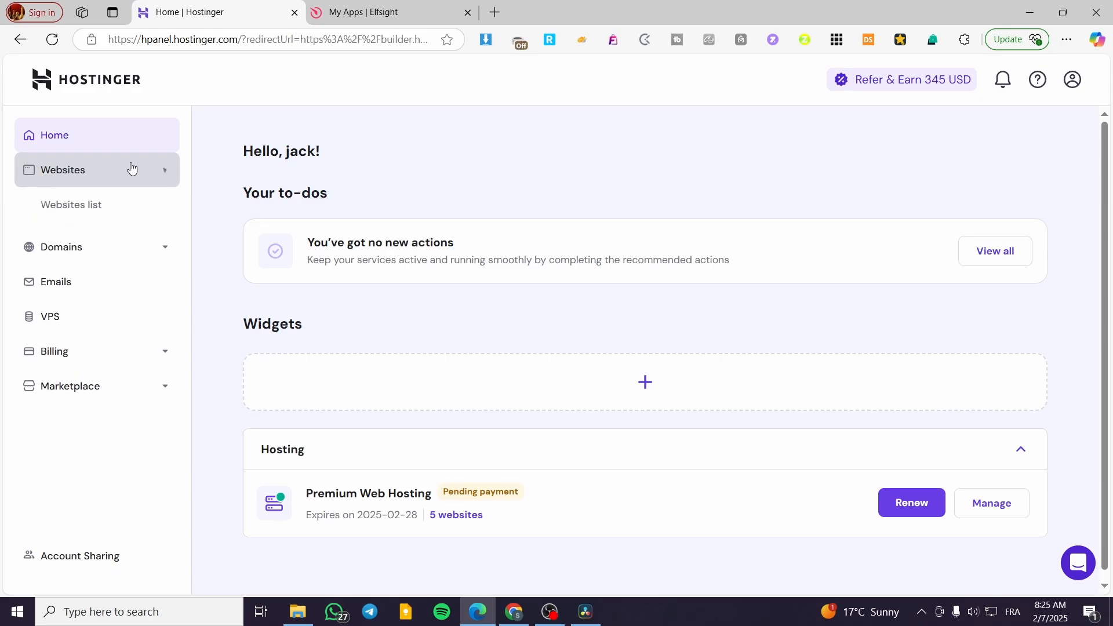
{"action": "left_click", "coordinate": [66, 205]}
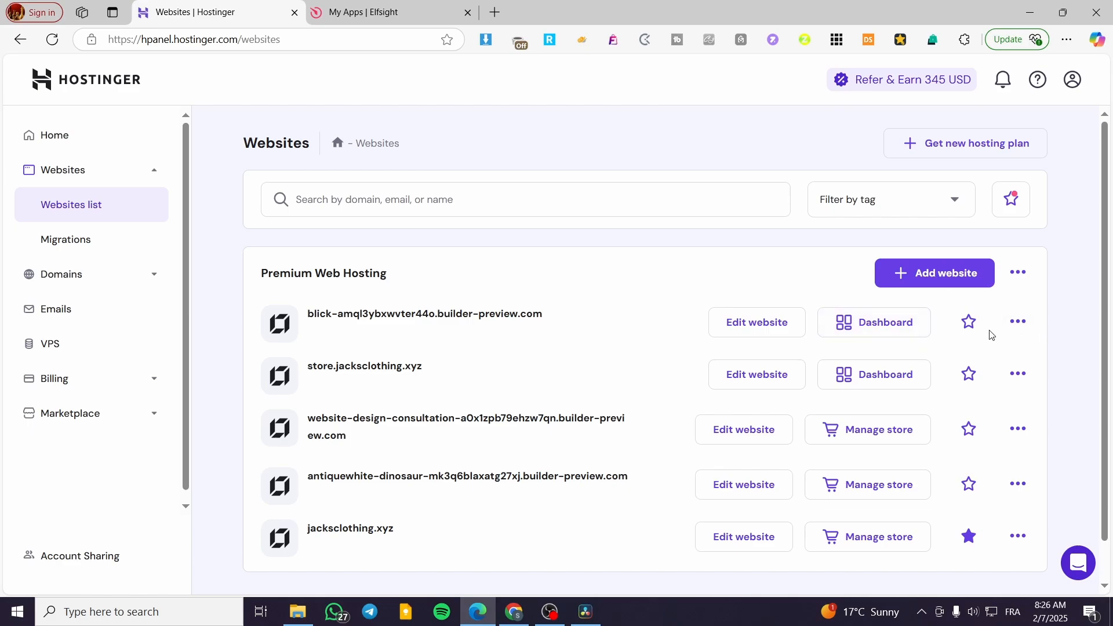
{"action": "scroll", "coordinate": [991, 335], "scroll_direction": "down", "scroll_amount": 2}
{"action": "left_click", "coordinate": [725, 503]}
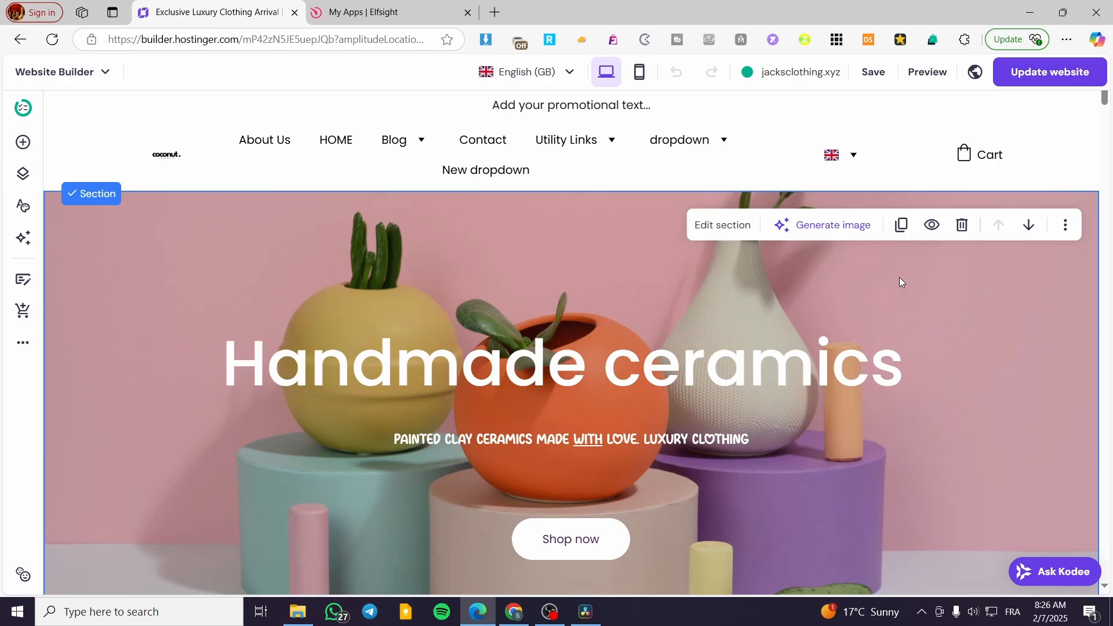
Add a blank section between the Handmade ceramics hero section and the Our bestsellers section
{"action": "scroll", "coordinate": [640, 271], "scroll_direction": "down", "scroll_amount": 1}
{"action": "scroll", "coordinate": [640, 272], "scroll_direction": "down", "scroll_amount": 5}
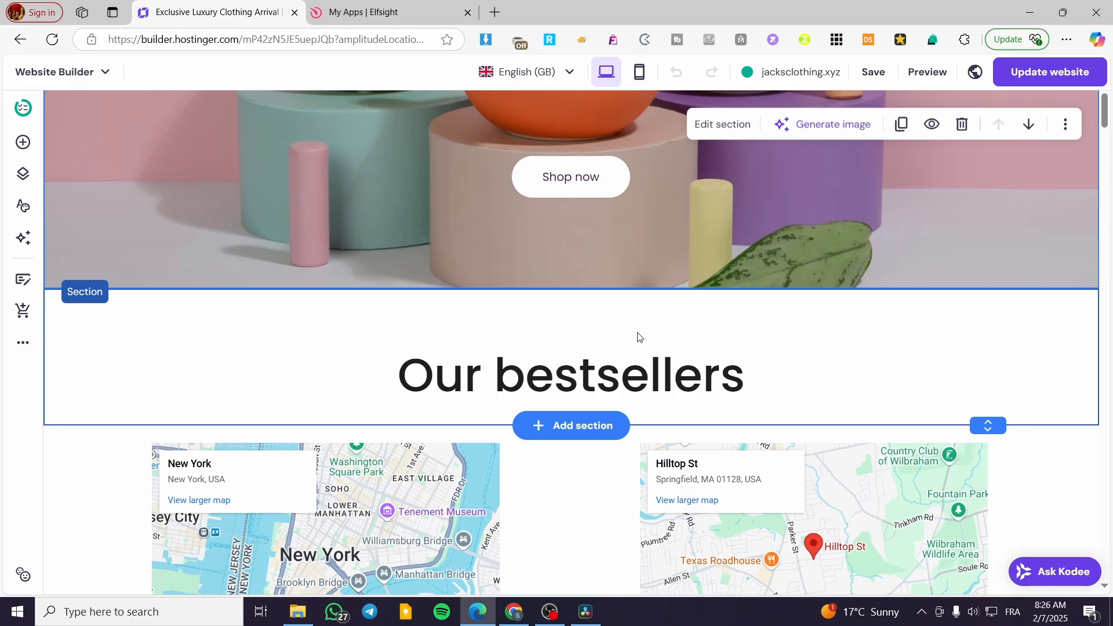
{"action": "left_click", "coordinate": [590, 289]}
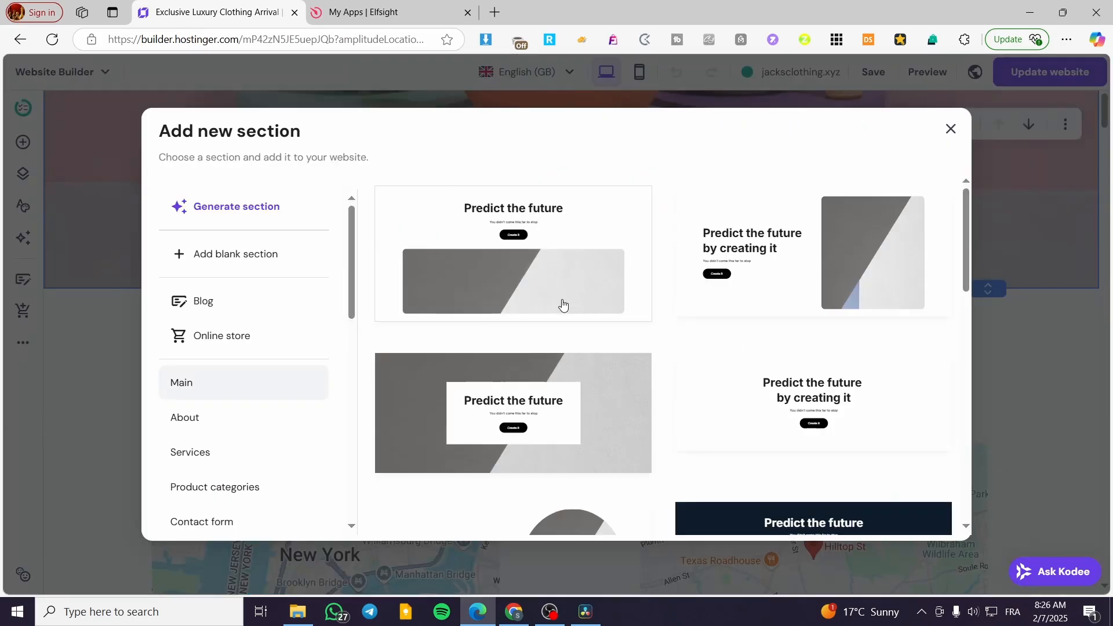
{"action": "left_click", "coordinate": [258, 265]}
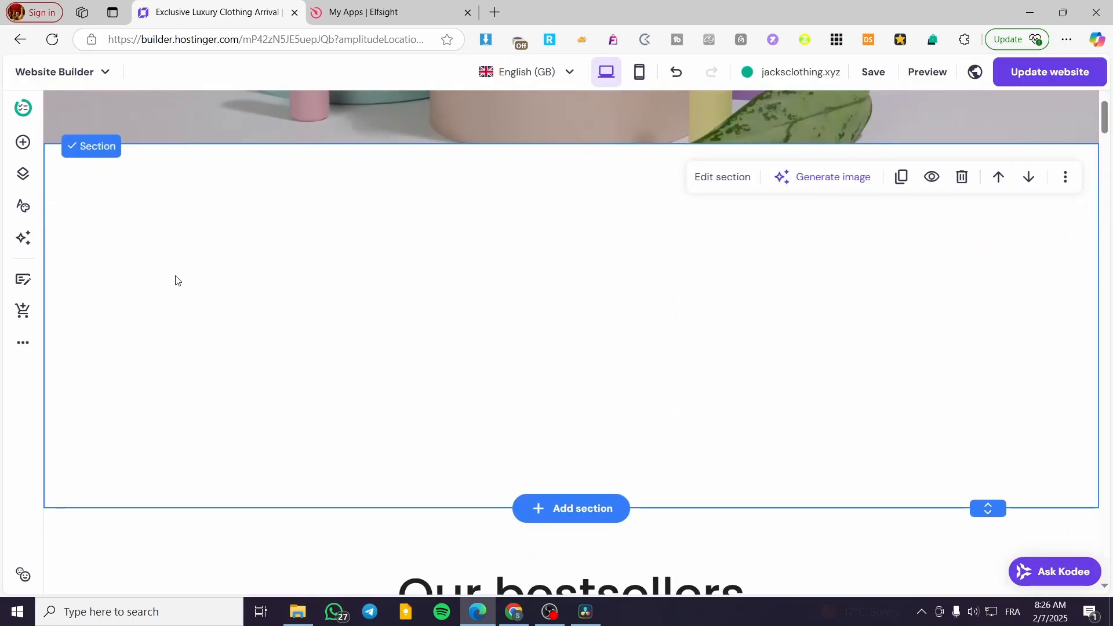
Place an Embed code element in the new blank section and position it near the section's upper edge
{"action": "left_click", "coordinate": [24, 143]}
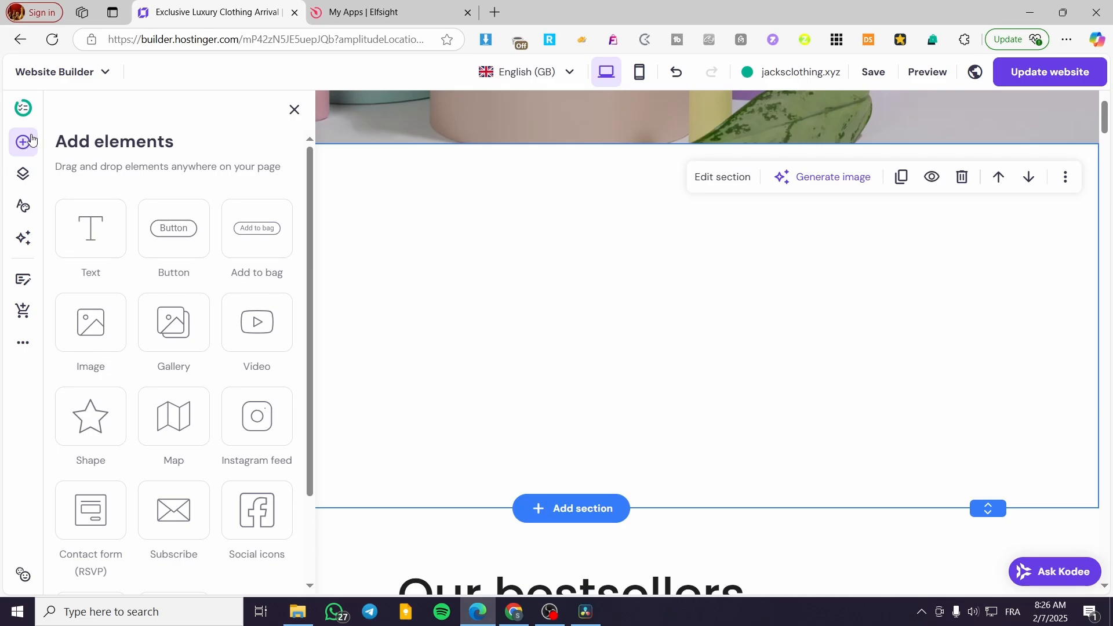
{"action": "scroll", "coordinate": [172, 235], "scroll_direction": "down", "scroll_amount": 2}
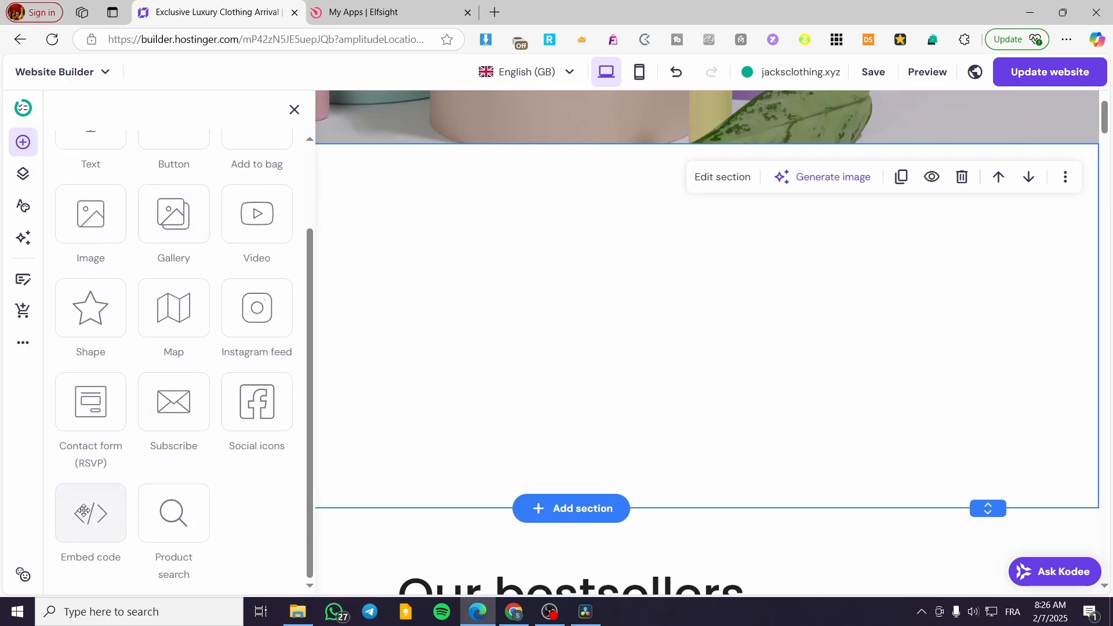
{"action": "left_click_drag", "start_coordinate": [84, 511], "coordinate": [534, 440]}
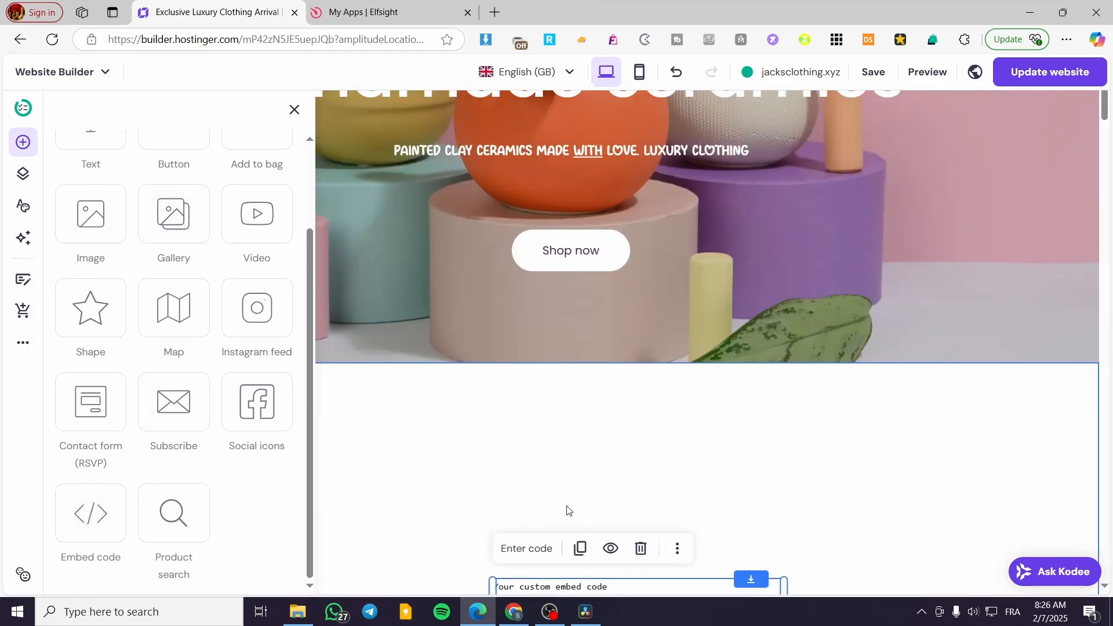
{"action": "scroll", "coordinate": [522, 418], "scroll_direction": "down", "scroll_amount": 3}
{"action": "left_click", "coordinate": [450, 424]}
{"action": "left_click_drag", "start_coordinate": [561, 373], "coordinate": [489, 211]}
Replace the element's placeholder code with the Instagram Feed widget's embed code copied from Elfsight, and embed it
{"action": "double_click", "coordinate": [514, 210]}
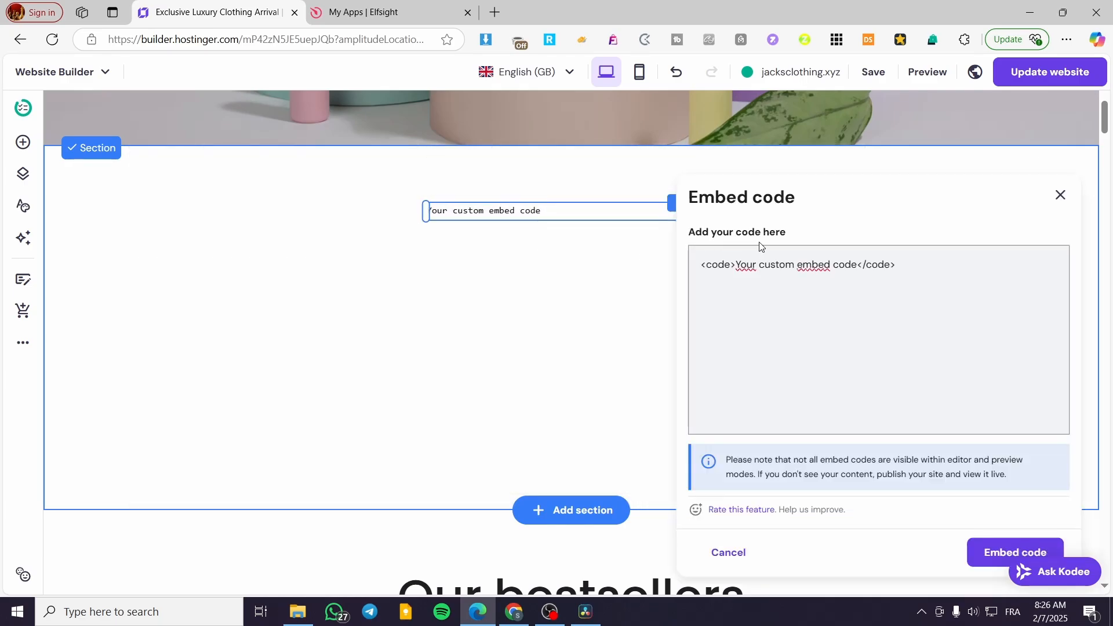
{"action": "key", "text": "ctrl+a"}
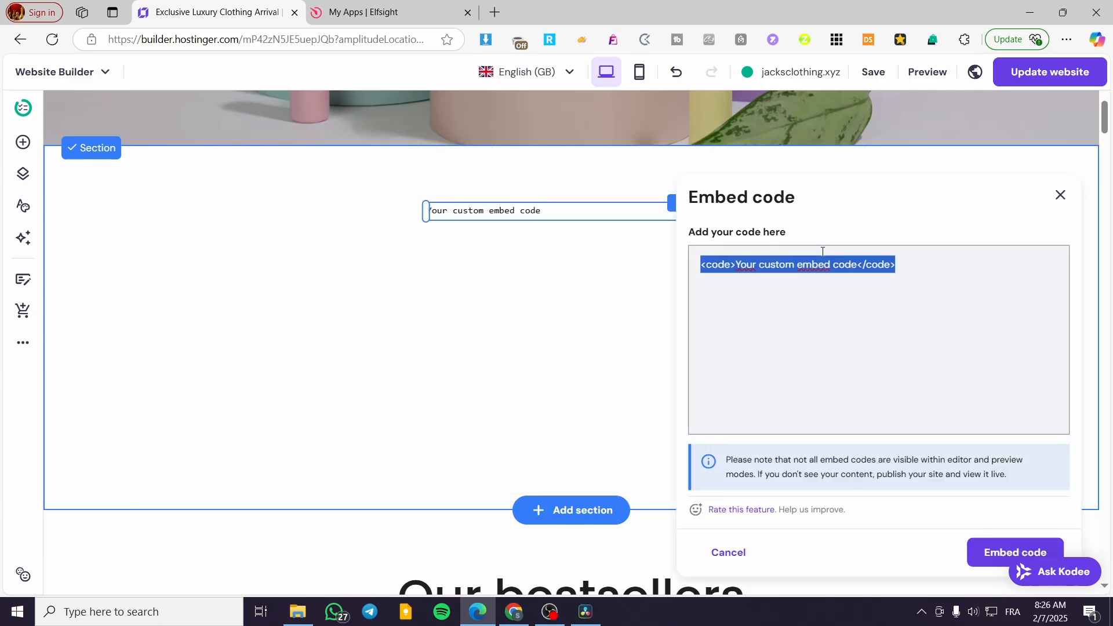
{"action": "key", "text": "BackSpace"}
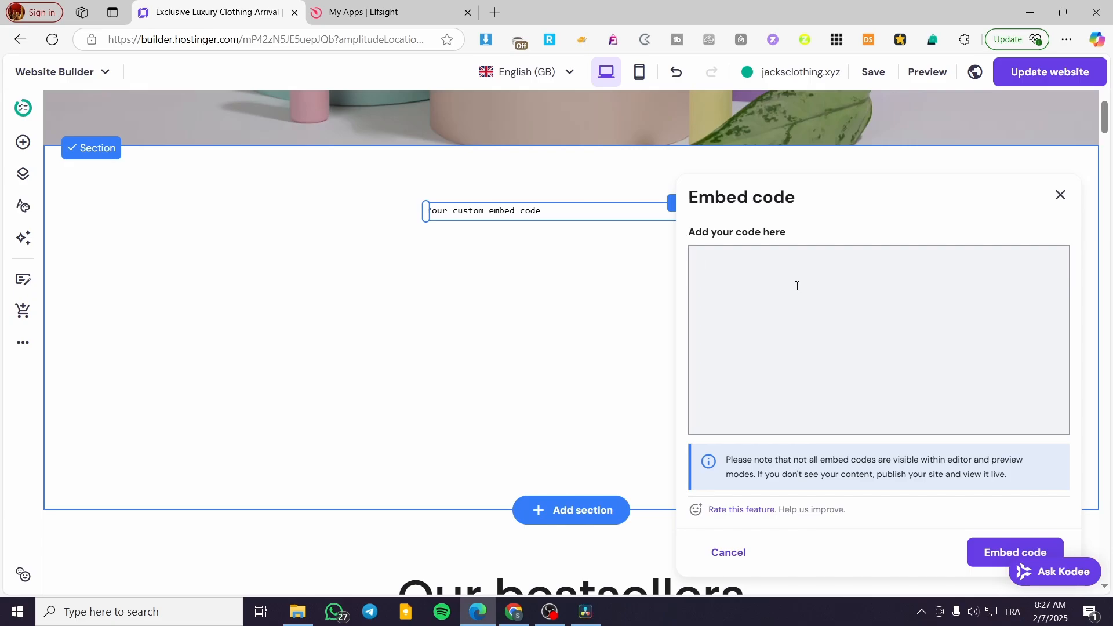
{"action": "left_click", "coordinate": [372, 12]}
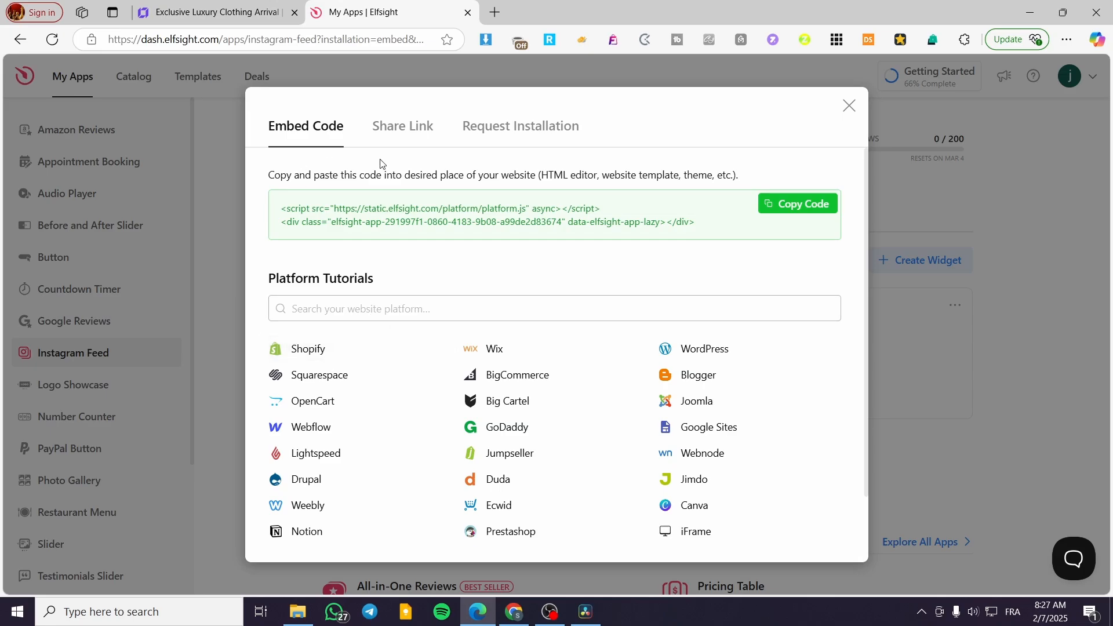
{"action": "left_click", "coordinate": [797, 210]}
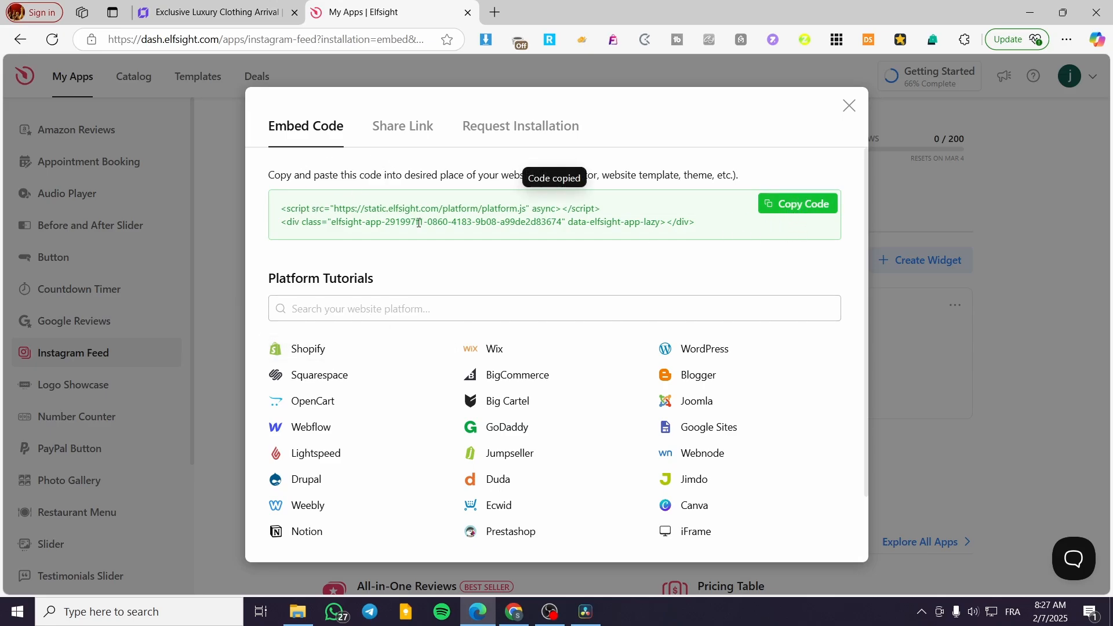
{"action": "left_click", "coordinate": [220, 7]}
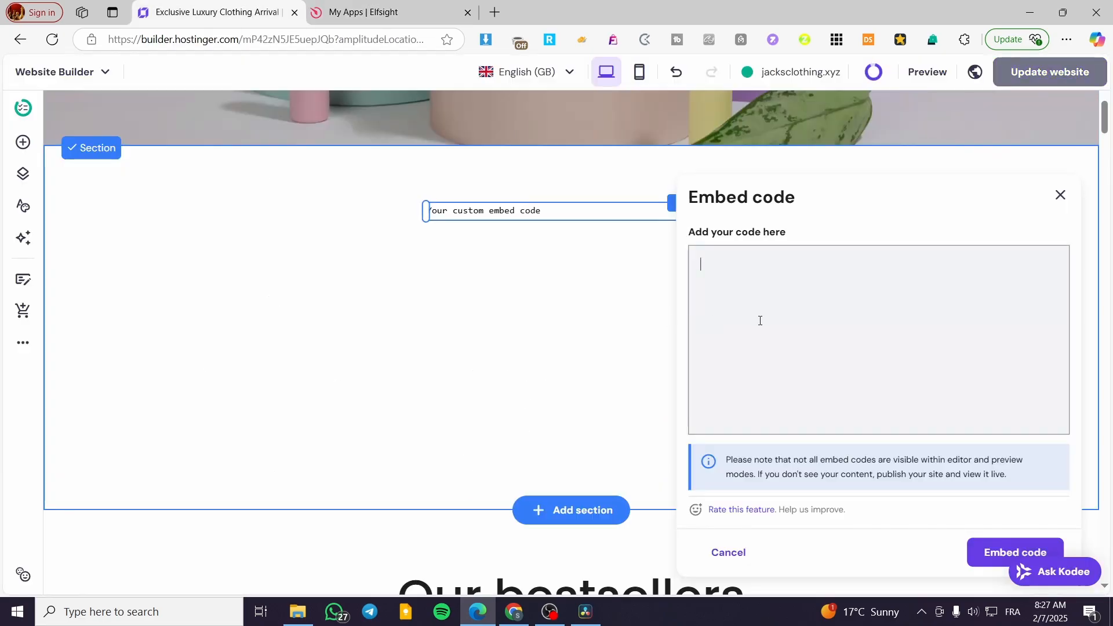
{"action": "left_click", "coordinate": [768, 316]}
{"action": "key", "text": "ctrl+v"}
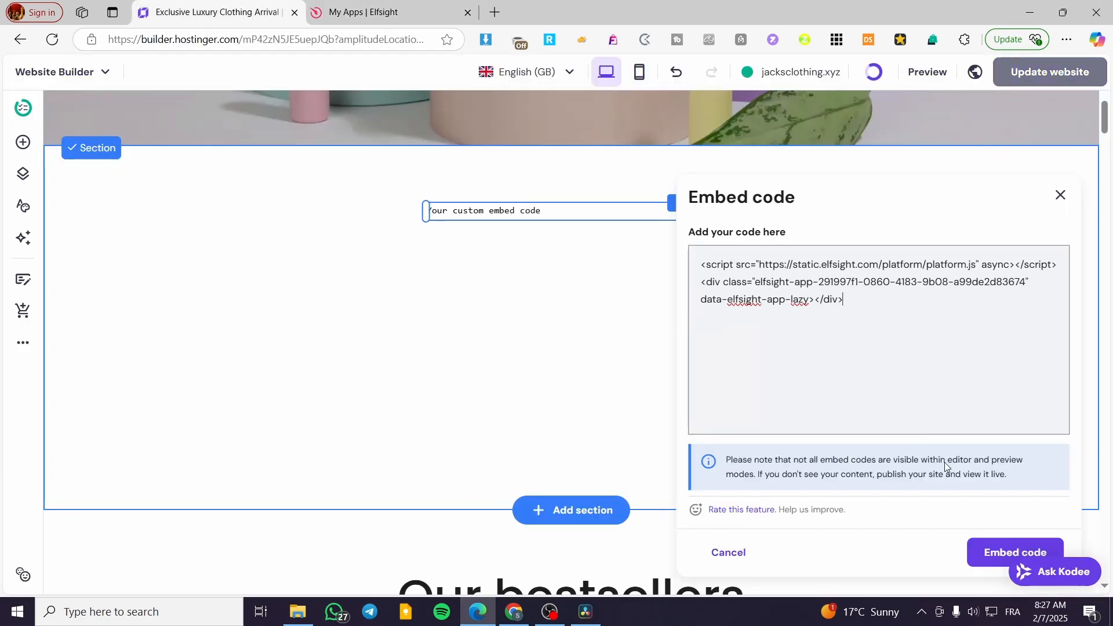
{"action": "left_click", "coordinate": [972, 554]}
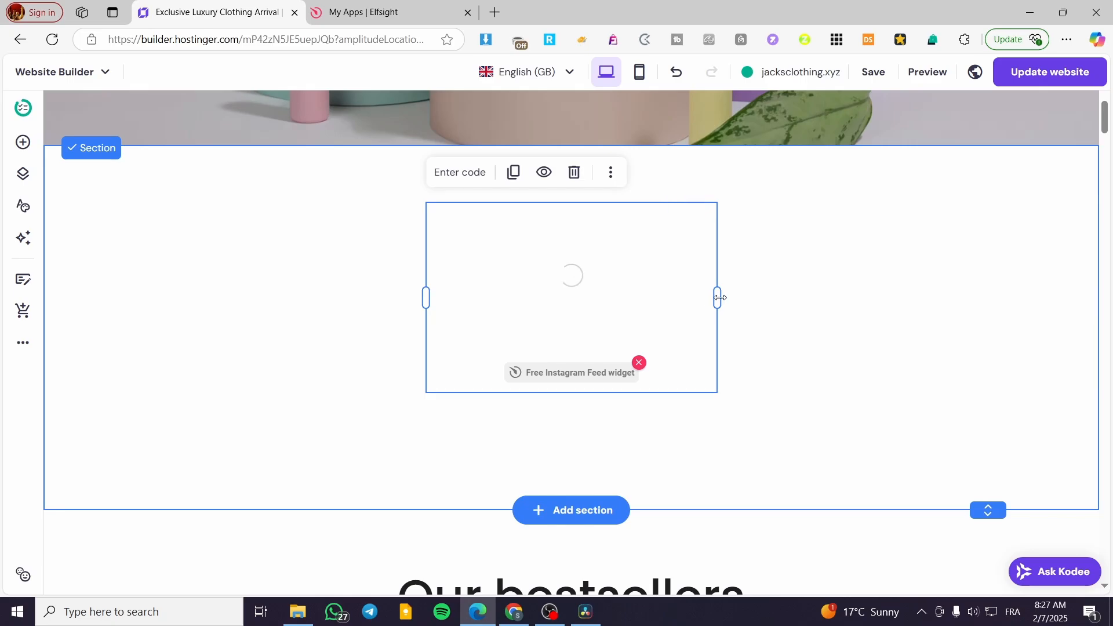
Widen the embedded Instagram feed on both sides so it spans most of the section's width
{"action": "left_click_drag", "start_coordinate": [718, 298], "coordinate": [968, 298]}
{"action": "left_click_drag", "start_coordinate": [426, 298], "coordinate": [184, 296]}
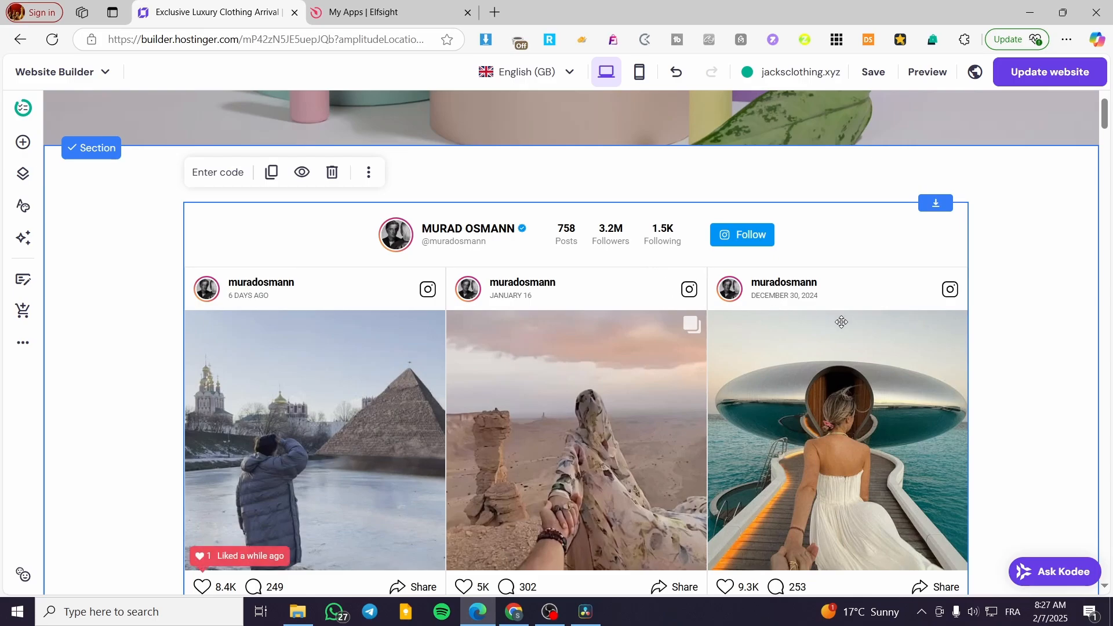
{"action": "scroll", "coordinate": [569, 385], "scroll_direction": "down", "scroll_amount": 8}
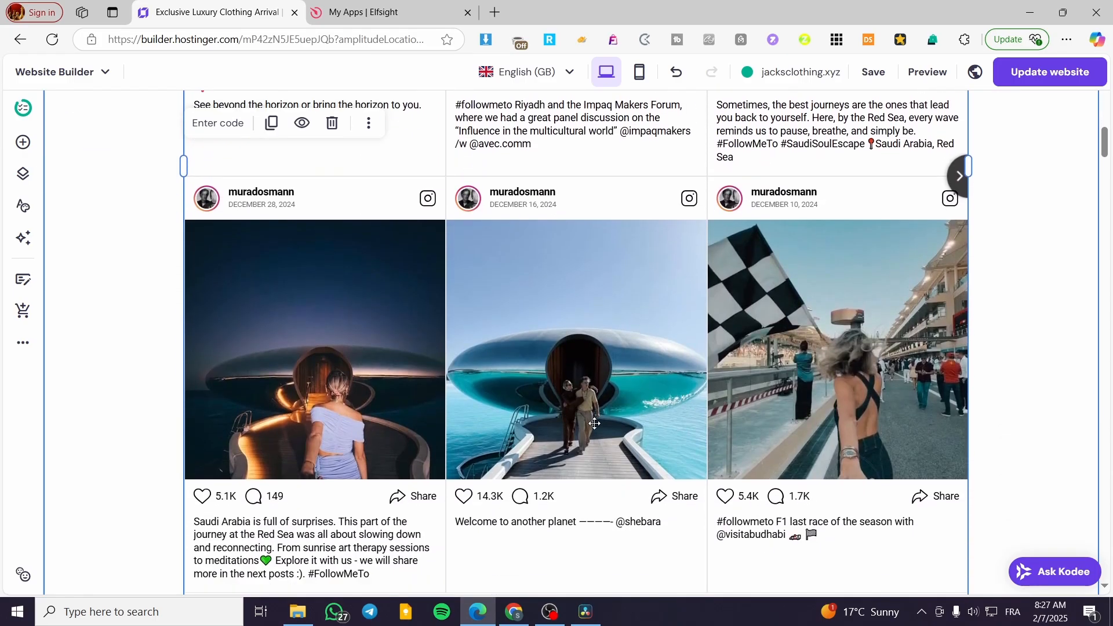
{"action": "scroll", "coordinate": [594, 424], "scroll_direction": "up", "scroll_amount": 10}
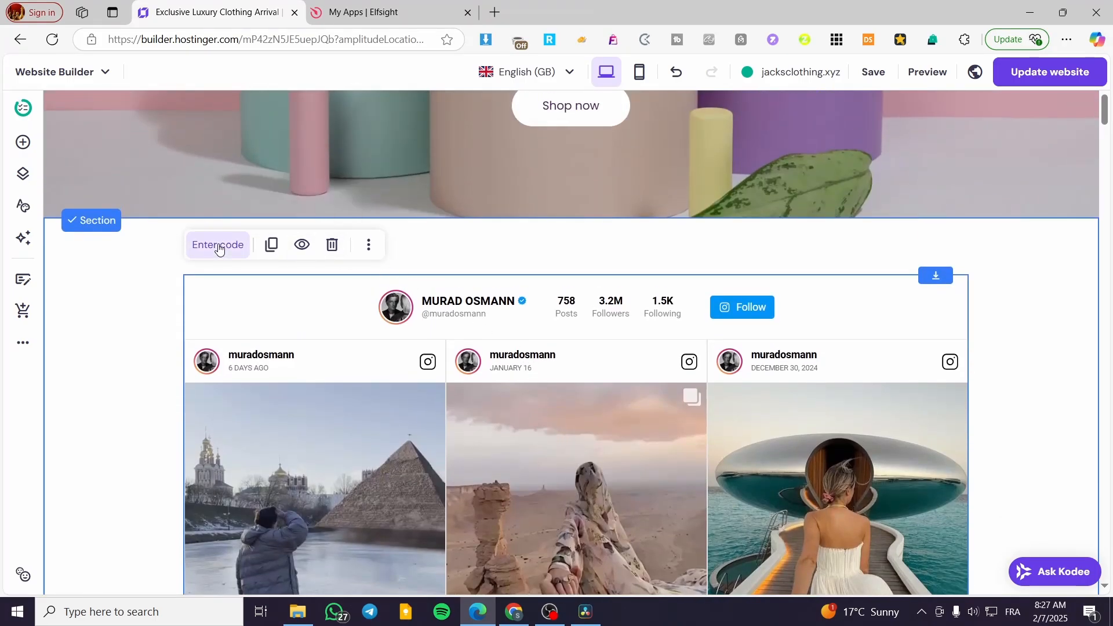
{"action": "left_click", "coordinate": [218, 248]}
{"action": "key", "text": "ctrl+a"}
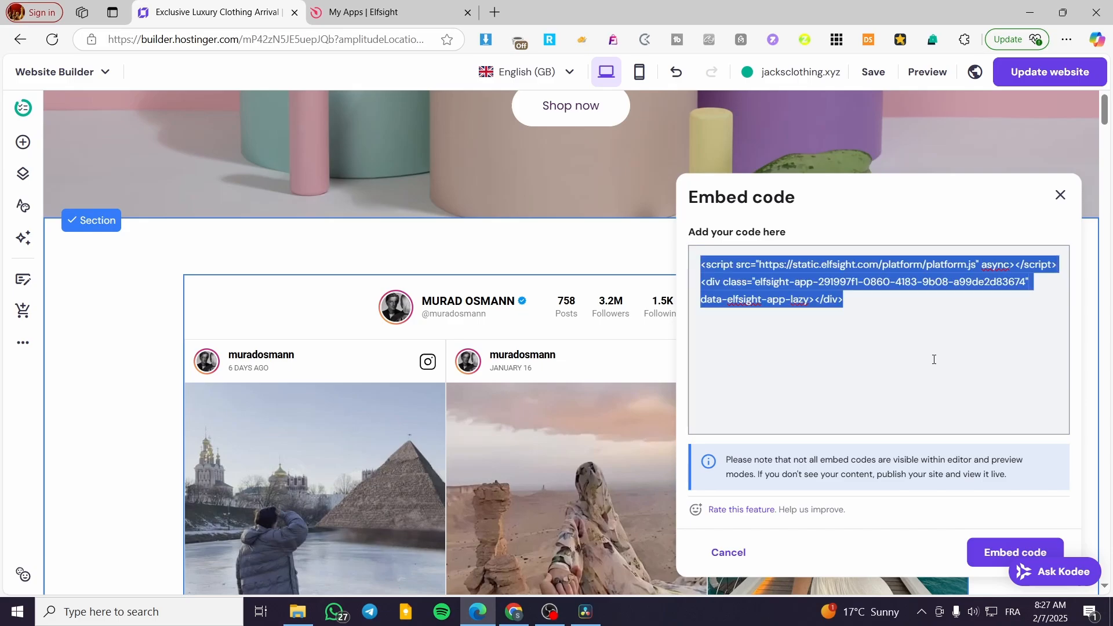
{"action": "key", "text": "BackSpace"}
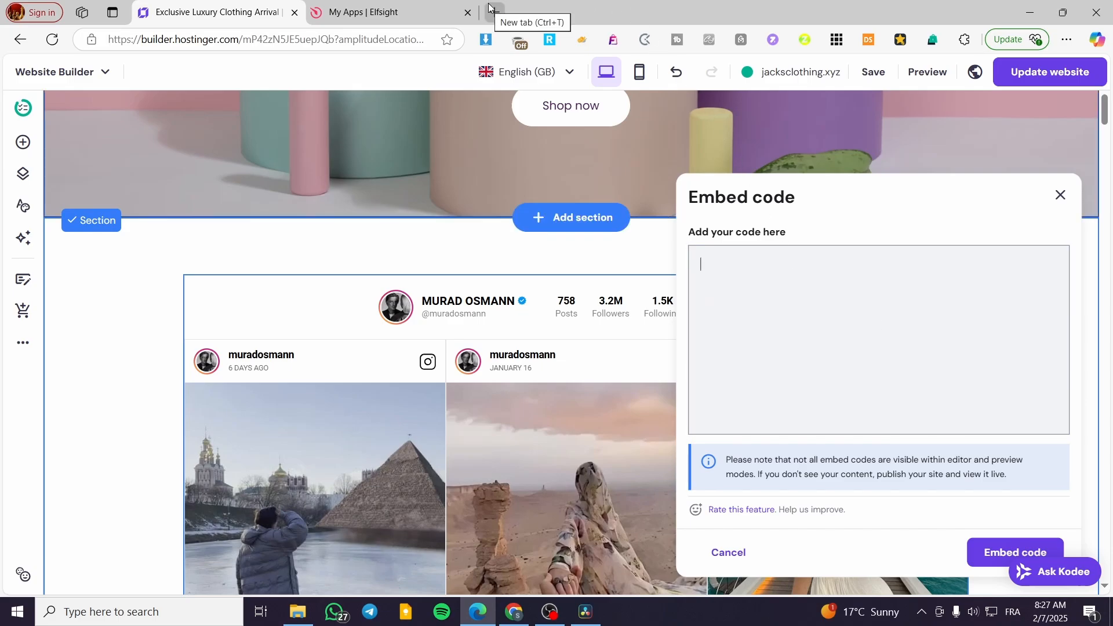
Switch to Elfsight, close the Instagram Feed installation dialog, and return to the Hostinger website builder
{"action": "left_click", "coordinate": [433, 7]}
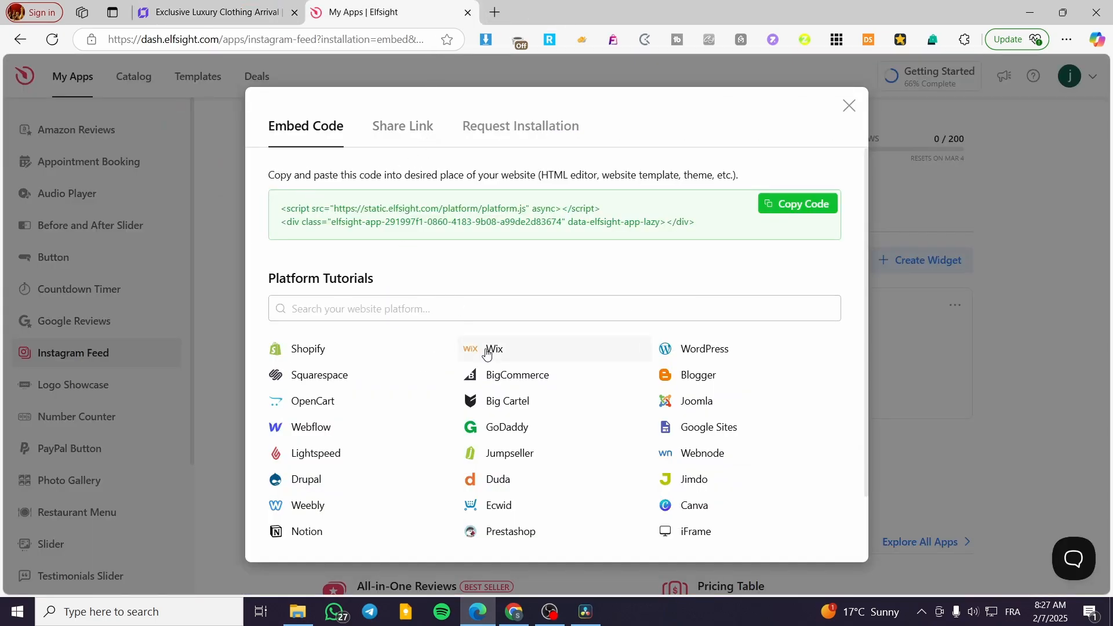
{"action": "left_click", "coordinate": [850, 104]}
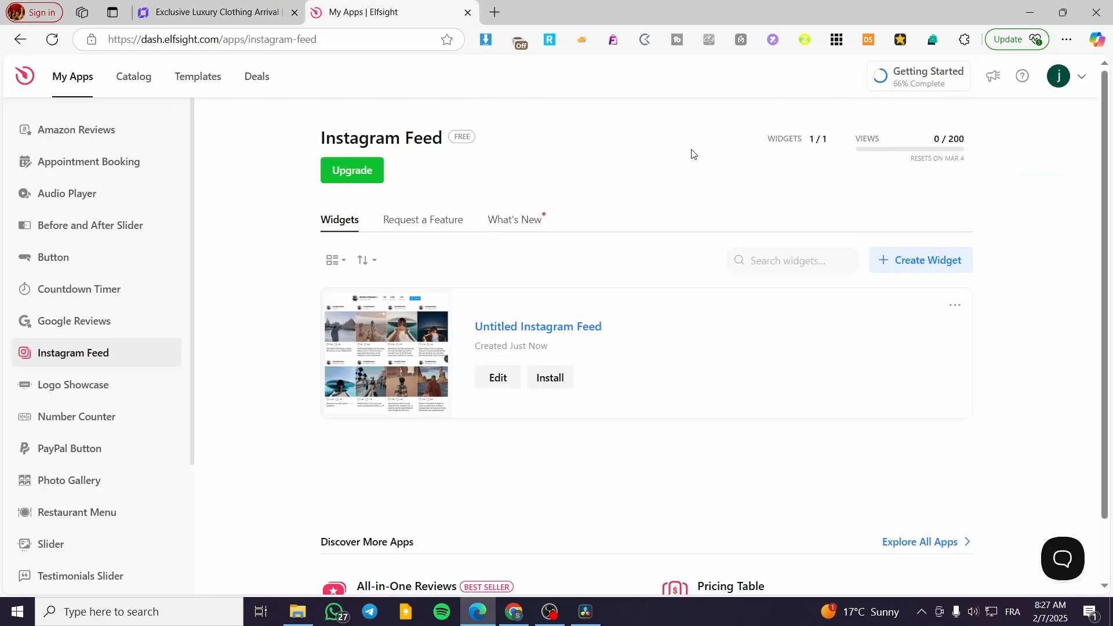
{"action": "left_click", "coordinate": [184, 4]}
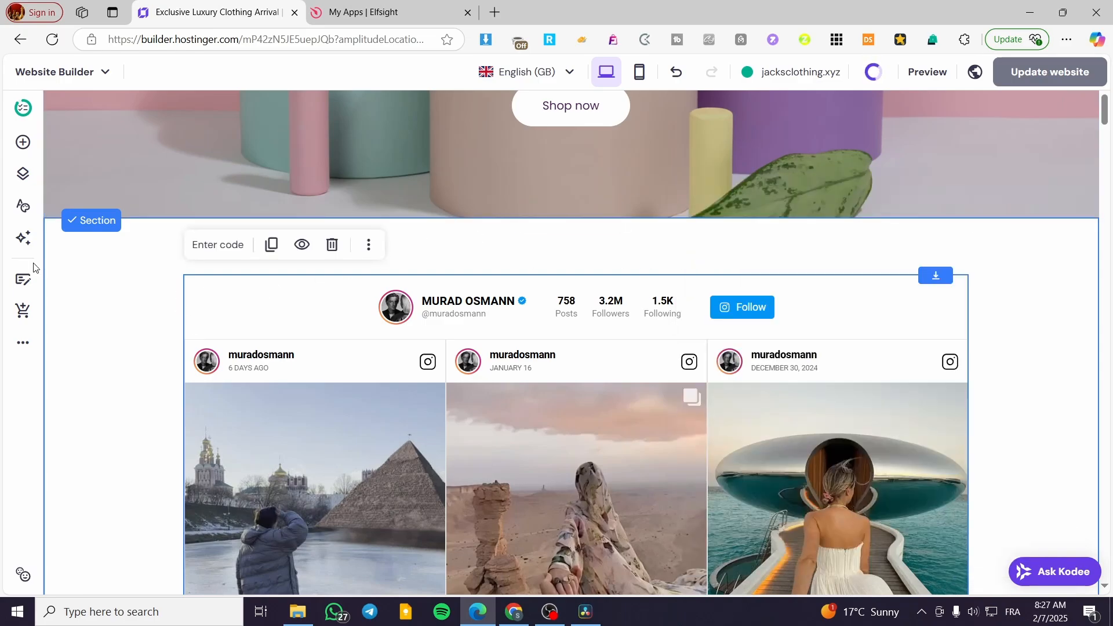
{"action": "left_click", "coordinate": [23, 144]}
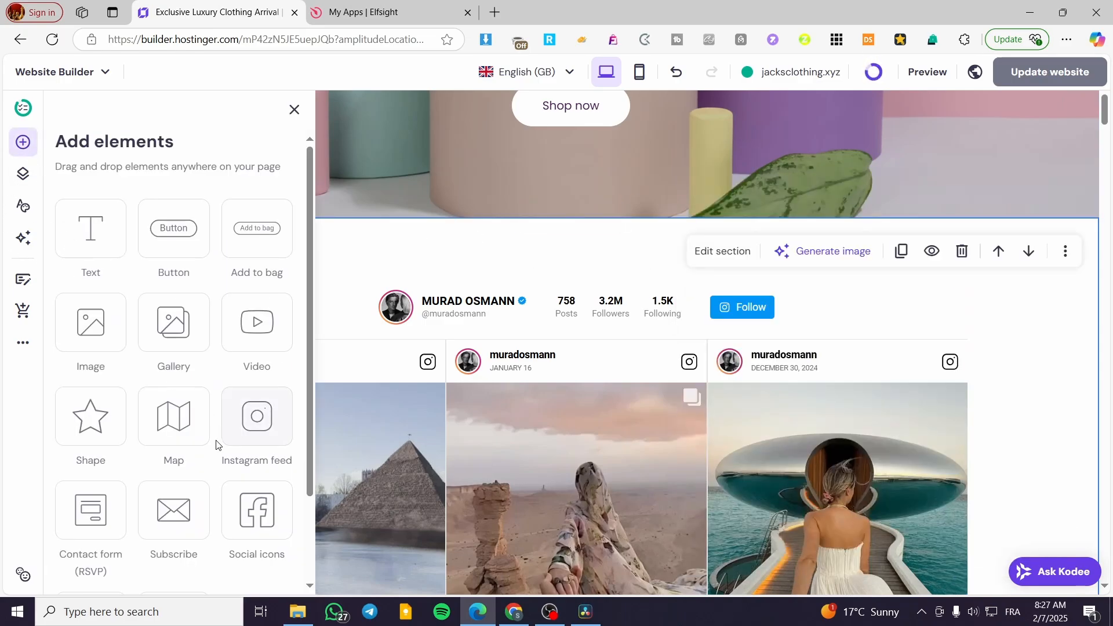
{"action": "scroll", "coordinate": [93, 522], "scroll_direction": "down", "scroll_amount": 2}
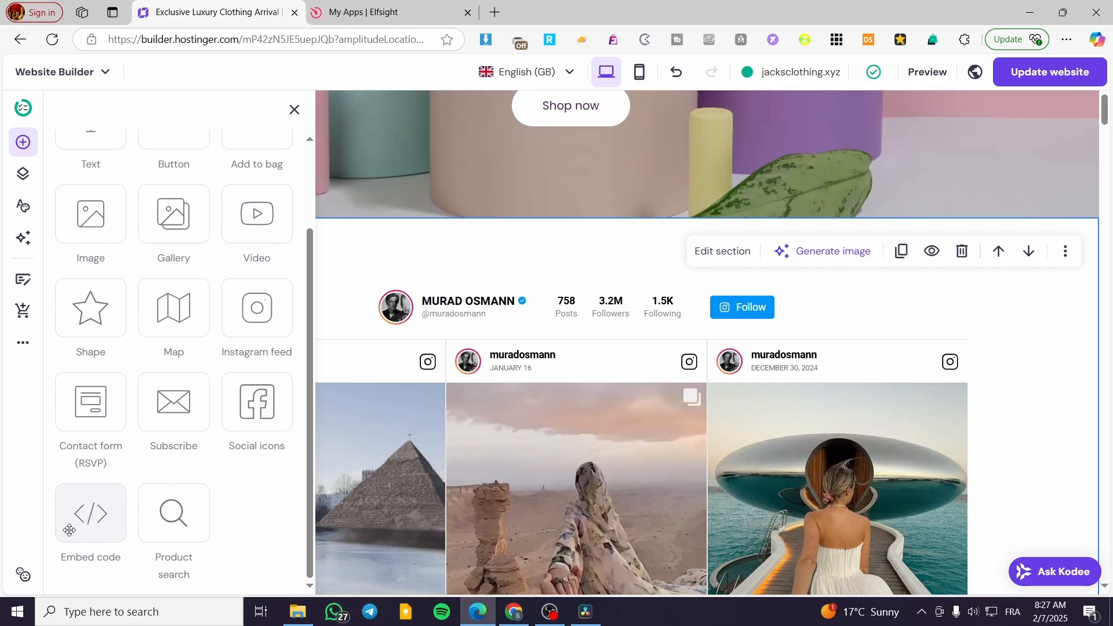
{"action": "left_click", "coordinate": [1073, 357]}
{"action": "scroll", "coordinate": [964, 350], "scroll_direction": "down", "scroll_amount": 4}
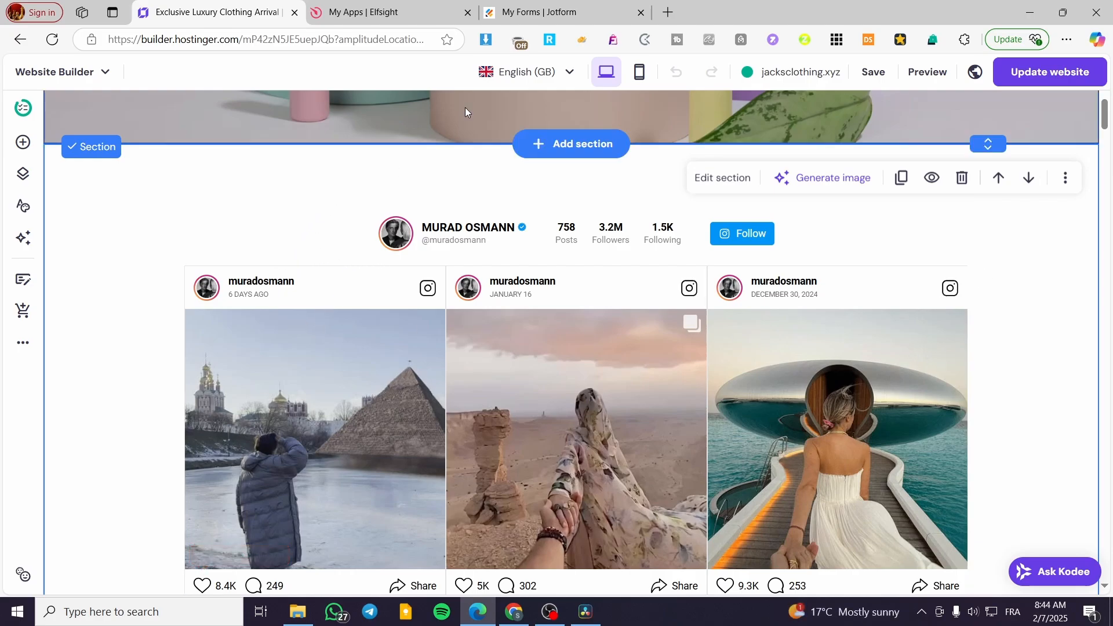
Switch to Jotform and open the form "Opt-In Form-Get Free Email Updates!" for editing
{"action": "left_click", "coordinate": [592, 5]}
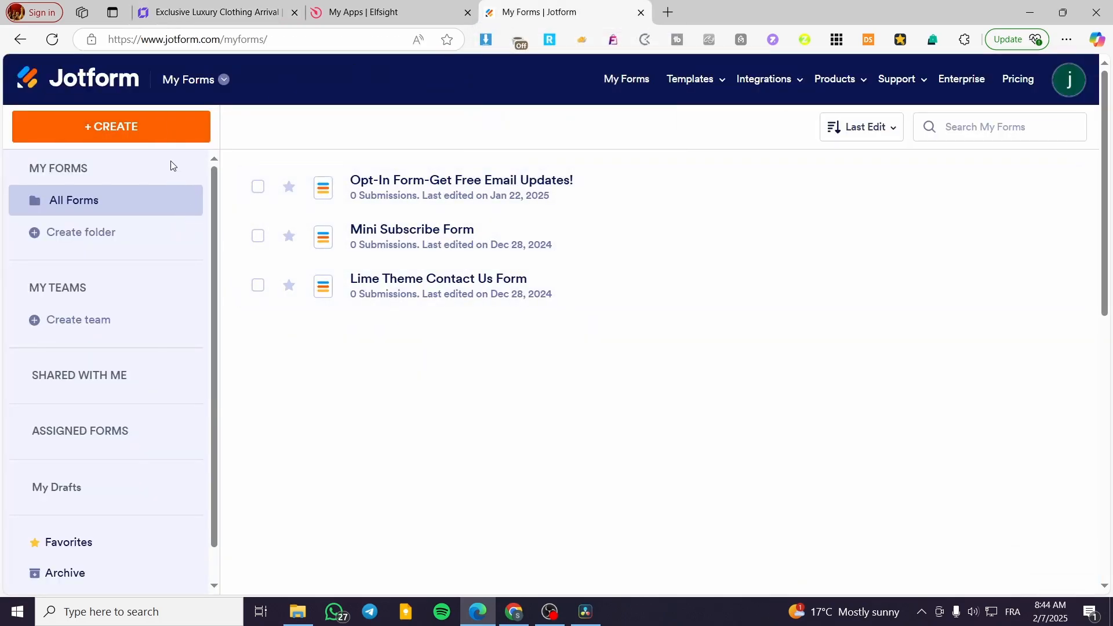
{"action": "left_click", "coordinate": [472, 189]}
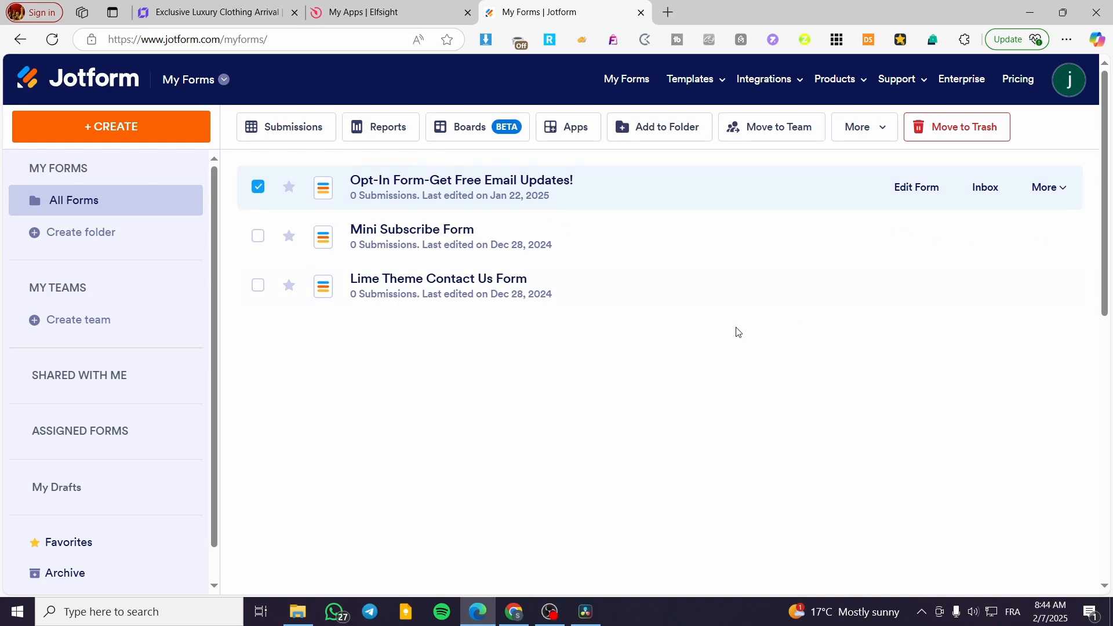
{"action": "left_click", "coordinate": [924, 197]}
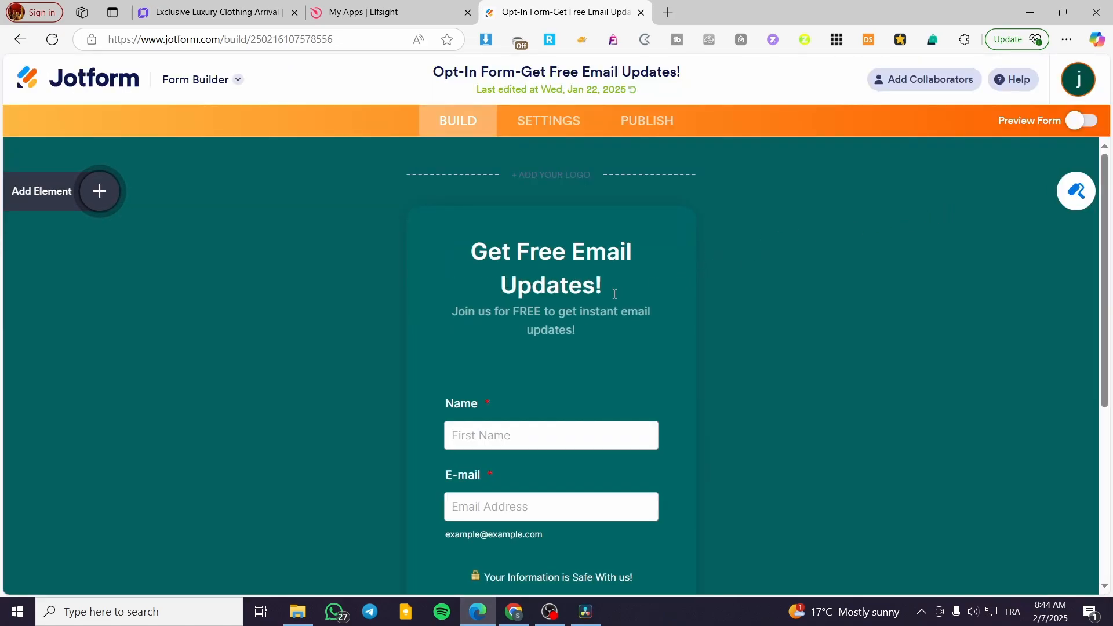
Review the opt-in form's fields and browse the basic, payment and widget elements that can be added to it
{"action": "scroll", "coordinate": [545, 412], "scroll_direction": "down", "scroll_amount": 3}
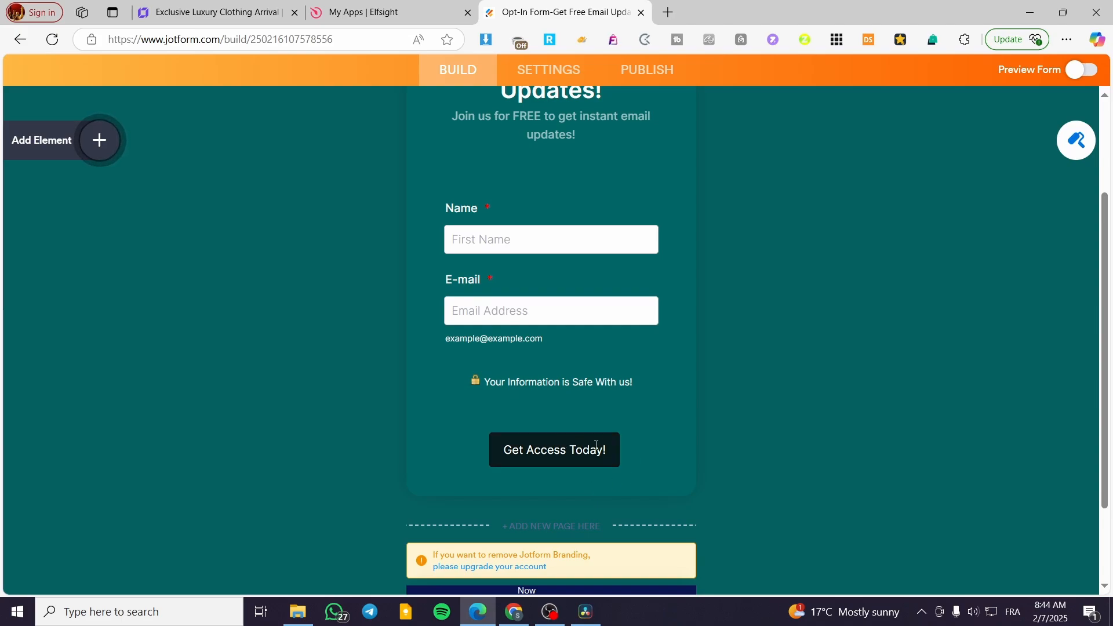
{"action": "scroll", "coordinate": [575, 383], "scroll_direction": "up", "scroll_amount": 2}
{"action": "scroll", "coordinate": [575, 384], "scroll_direction": "up", "scroll_amount": 2}
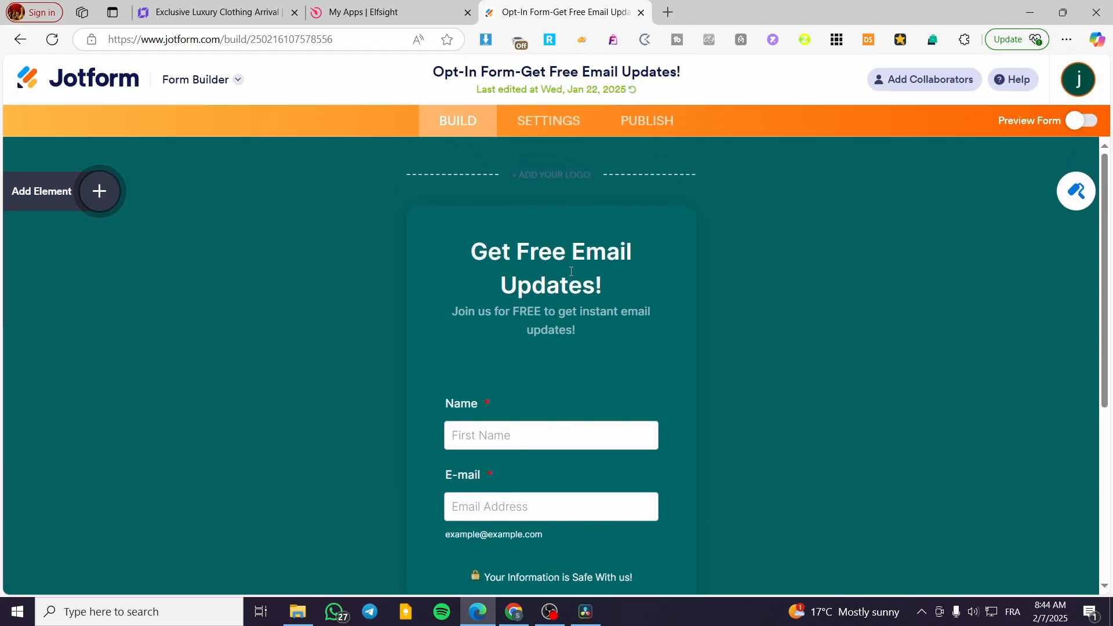
{"action": "scroll", "coordinate": [588, 293], "scroll_direction": "down", "scroll_amount": 3}
{"action": "scroll", "coordinate": [615, 198], "scroll_direction": "down", "scroll_amount": 3}
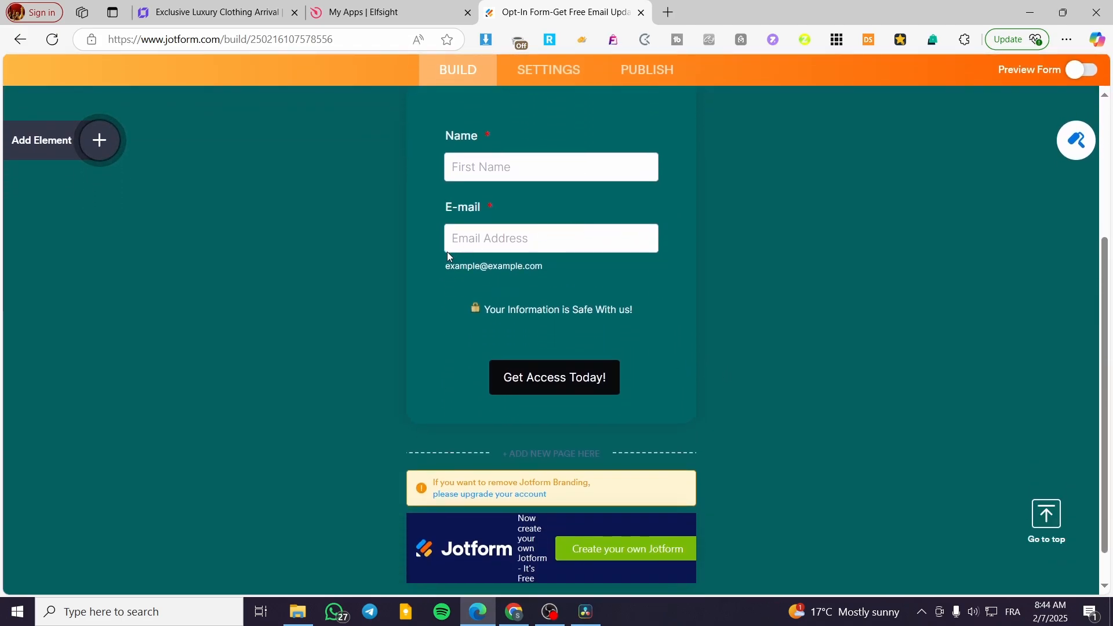
{"action": "left_click", "coordinate": [109, 144]}
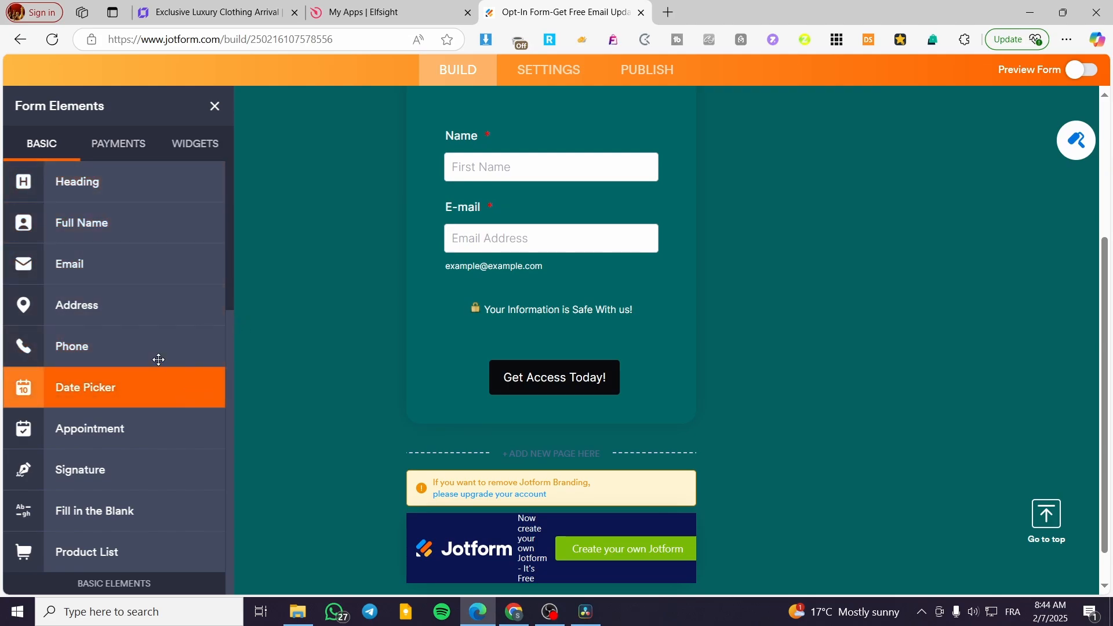
{"action": "left_click", "coordinate": [196, 143]}
{"action": "left_click", "coordinate": [121, 144]}
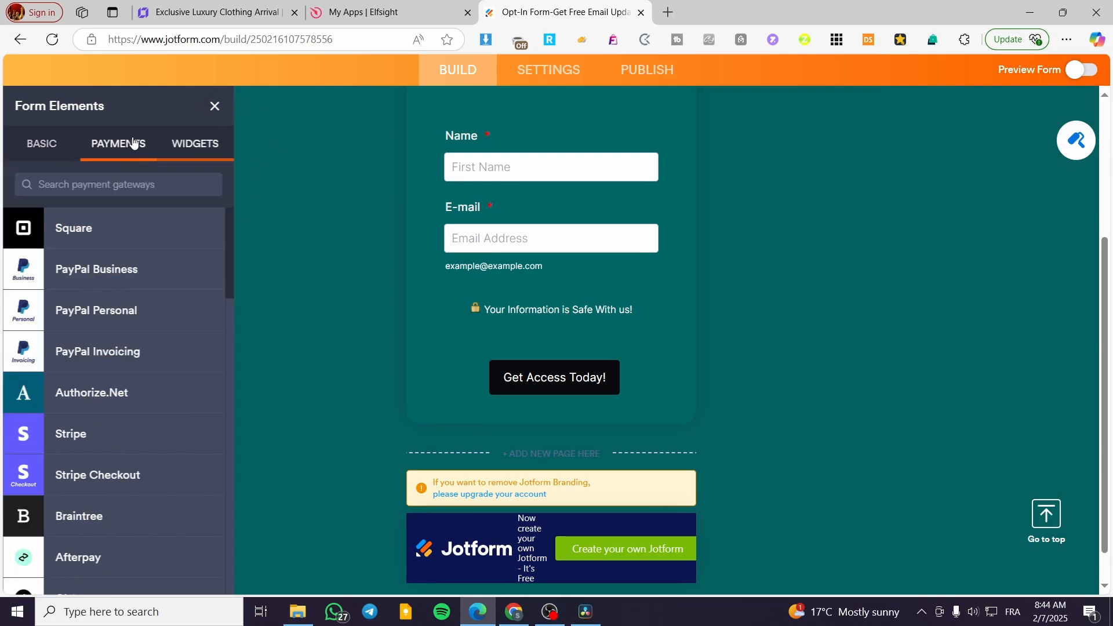
{"action": "left_click", "coordinate": [42, 143]}
{"action": "left_click", "coordinate": [215, 108]}
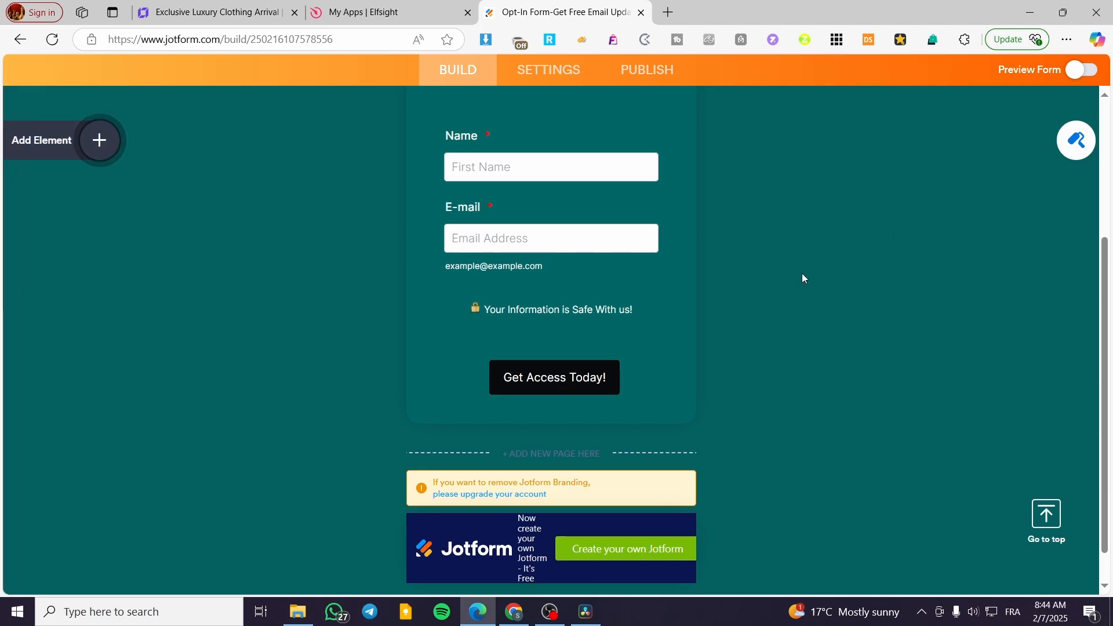
Open the form's embed publishing options and copy its script embed code
{"action": "scroll", "coordinate": [802, 273], "scroll_direction": "up", "scroll_amount": 5}
{"action": "left_click", "coordinate": [624, 122]}
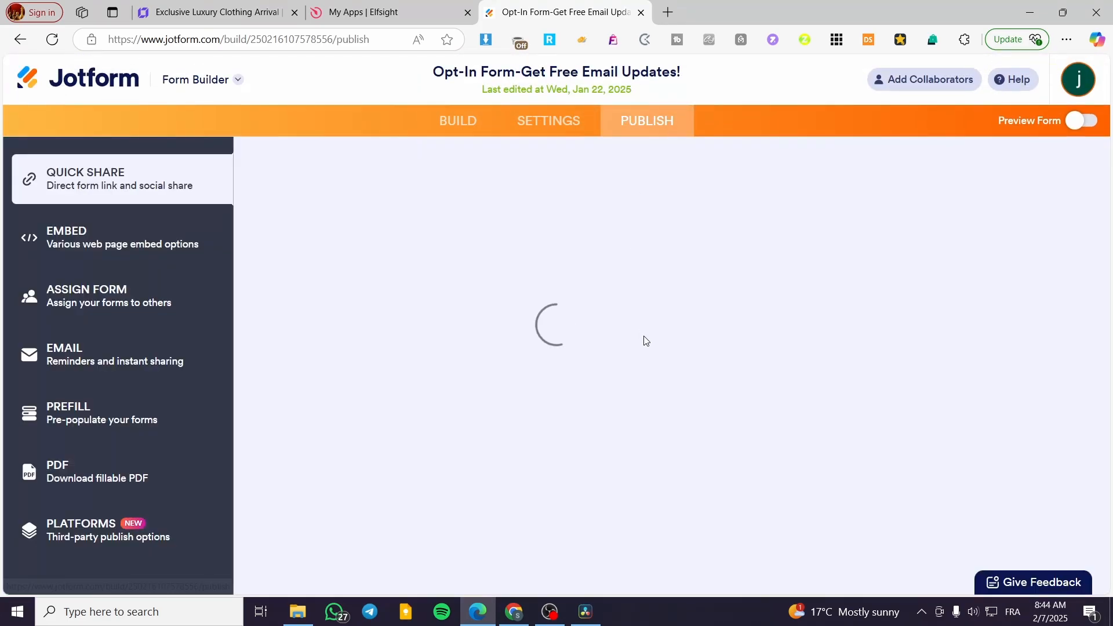
{"action": "left_click", "coordinate": [107, 244]}
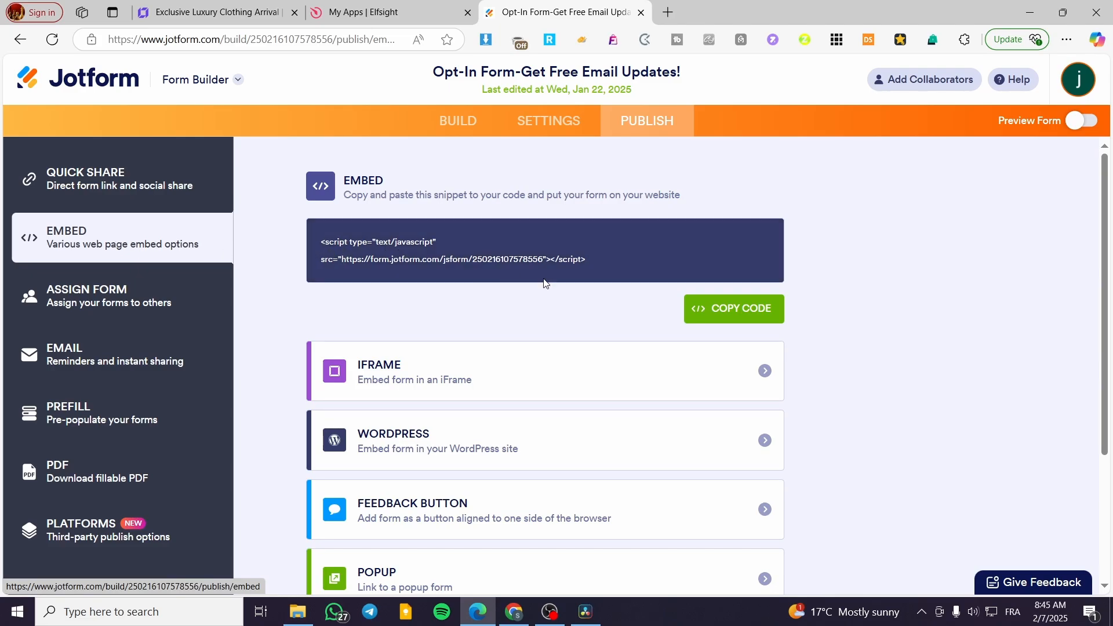
{"action": "left_click", "coordinate": [743, 307]}
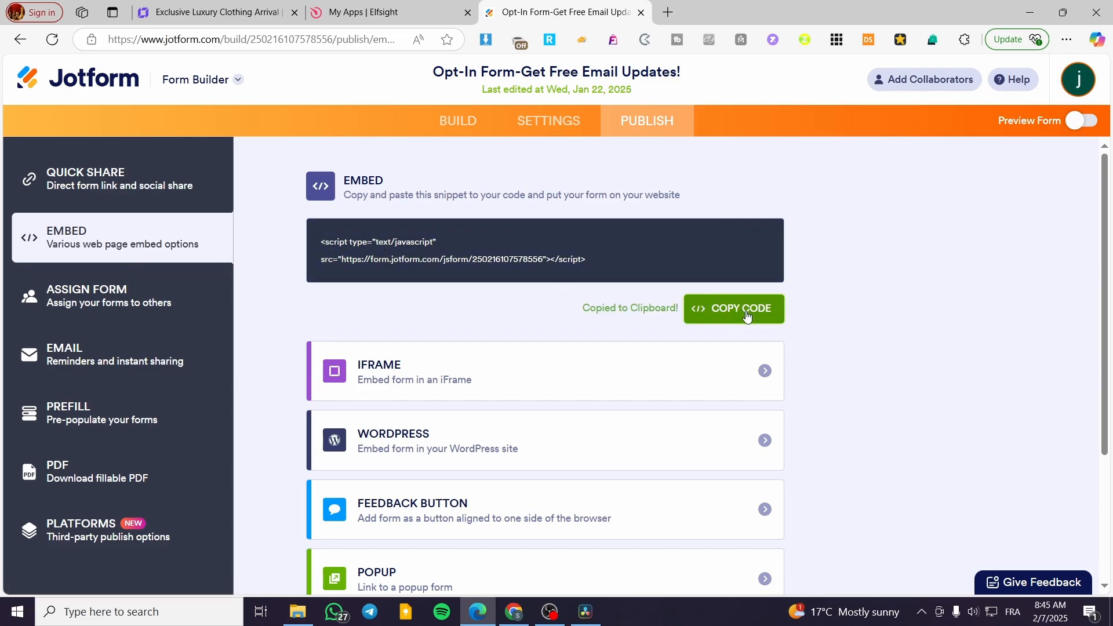
Return to the Hostinger website builder and add a blank section between the Instagram feed and "Our bestsellers"
{"action": "left_click", "coordinate": [212, 12]}
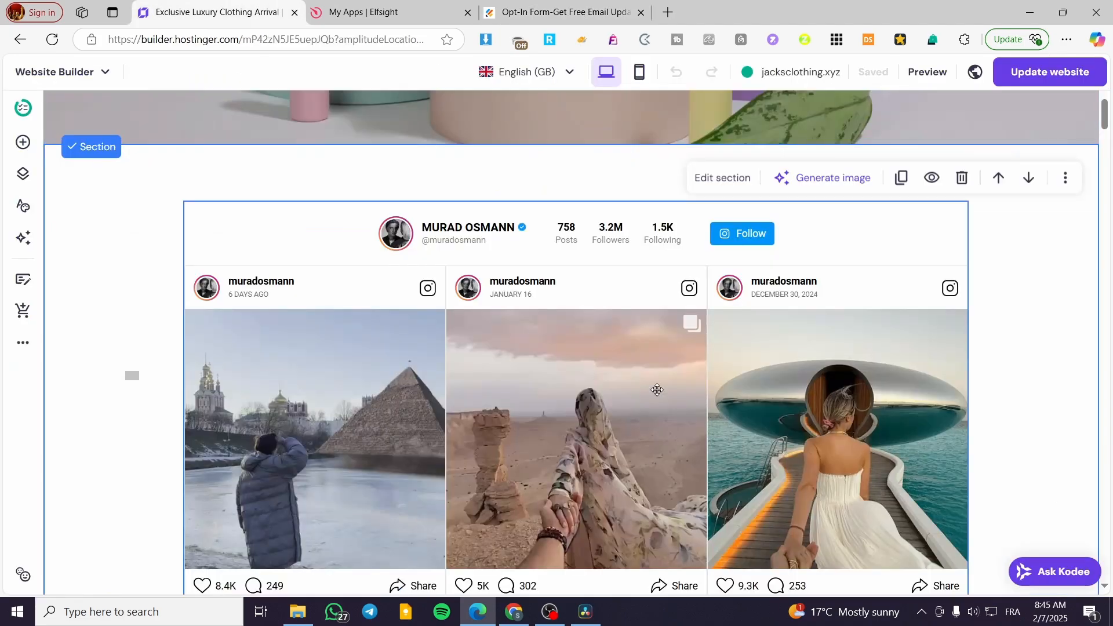
{"action": "scroll", "coordinate": [496, 482], "scroll_direction": "down", "scroll_amount": 10}
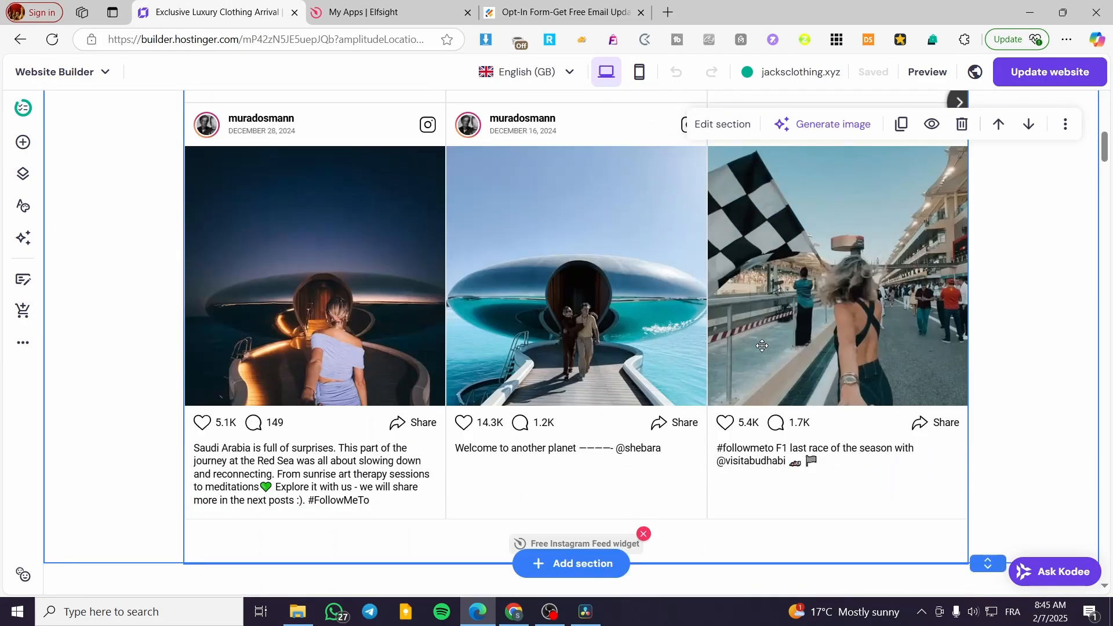
{"action": "left_click", "coordinate": [718, 124]}
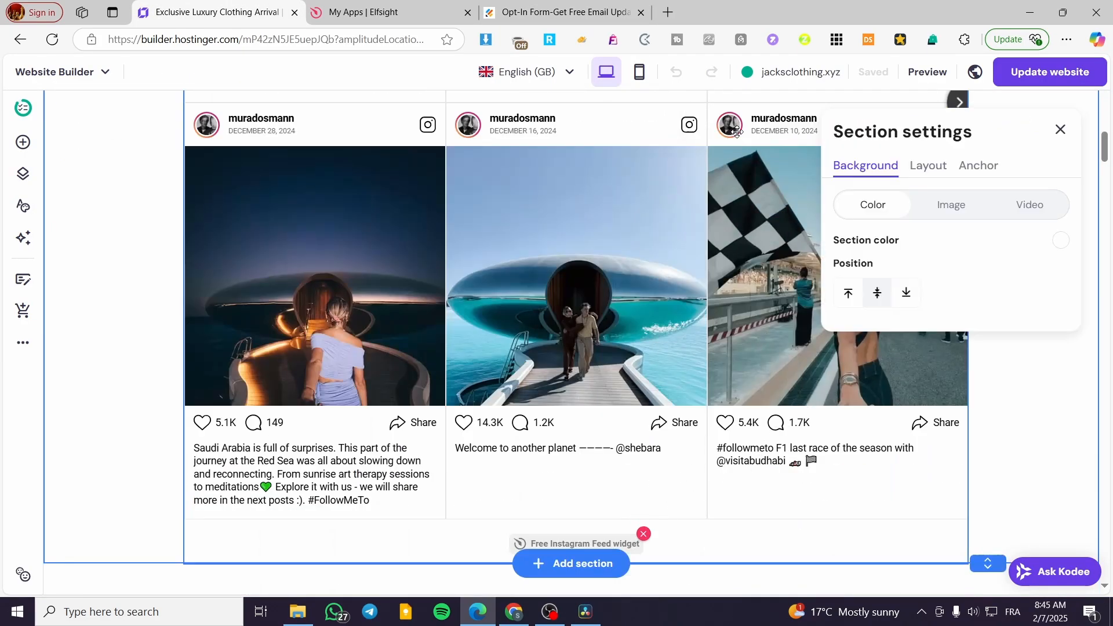
{"action": "left_click", "coordinate": [1062, 125]}
{"action": "scroll", "coordinate": [845, 315], "scroll_direction": "down", "scroll_amount": 5}
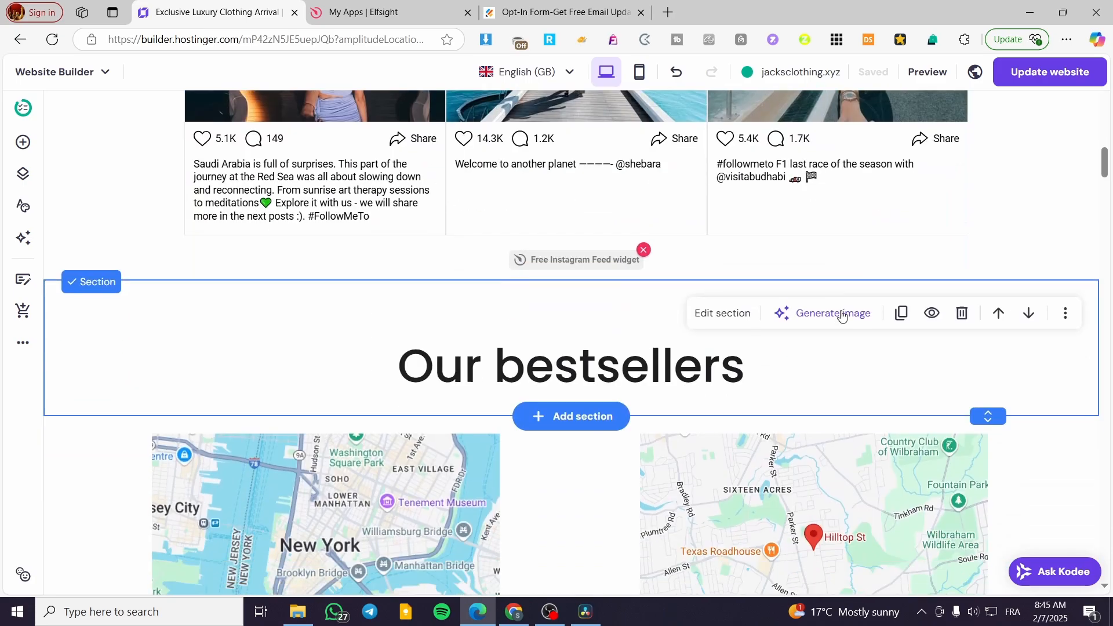
{"action": "left_click", "coordinate": [605, 274]}
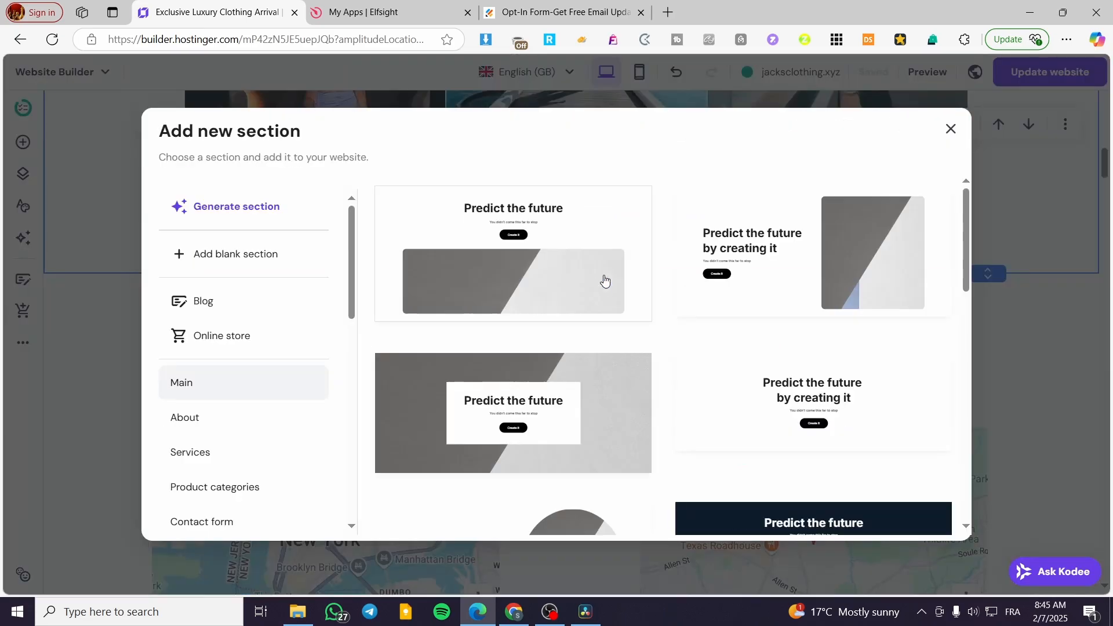
{"action": "left_click", "coordinate": [378, 289]}
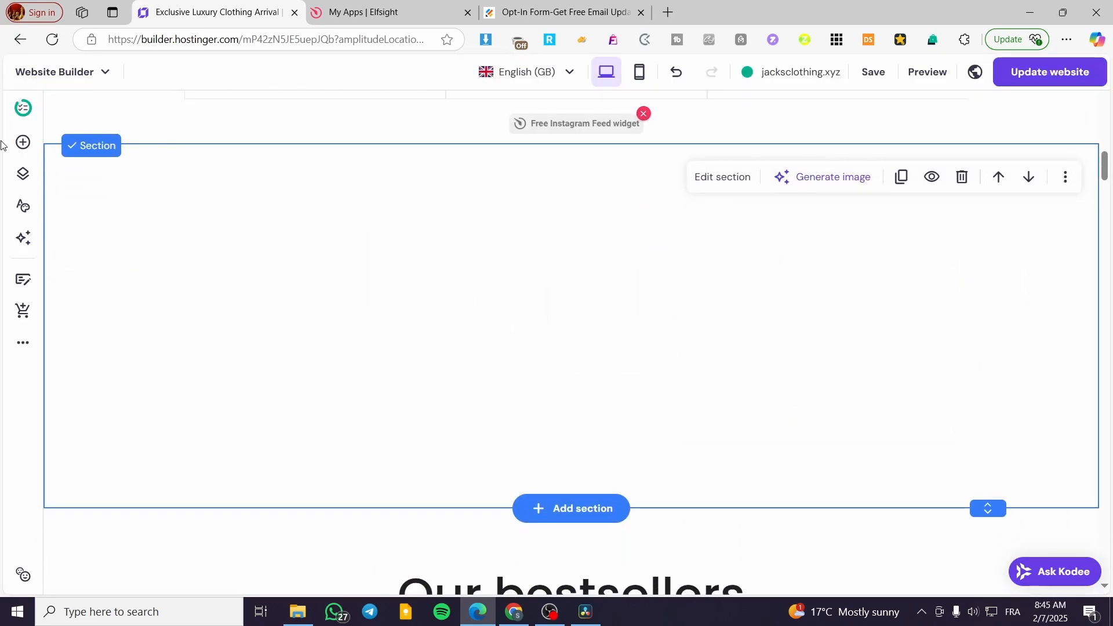
Add an embed code element to the blank section and position it near the section's upper edge
{"action": "left_click", "coordinate": [22, 142]}
{"action": "scroll", "coordinate": [174, 348], "scroll_direction": "down", "scroll_amount": 3}
{"action": "left_click_drag", "start_coordinate": [90, 513], "coordinate": [551, 385]}
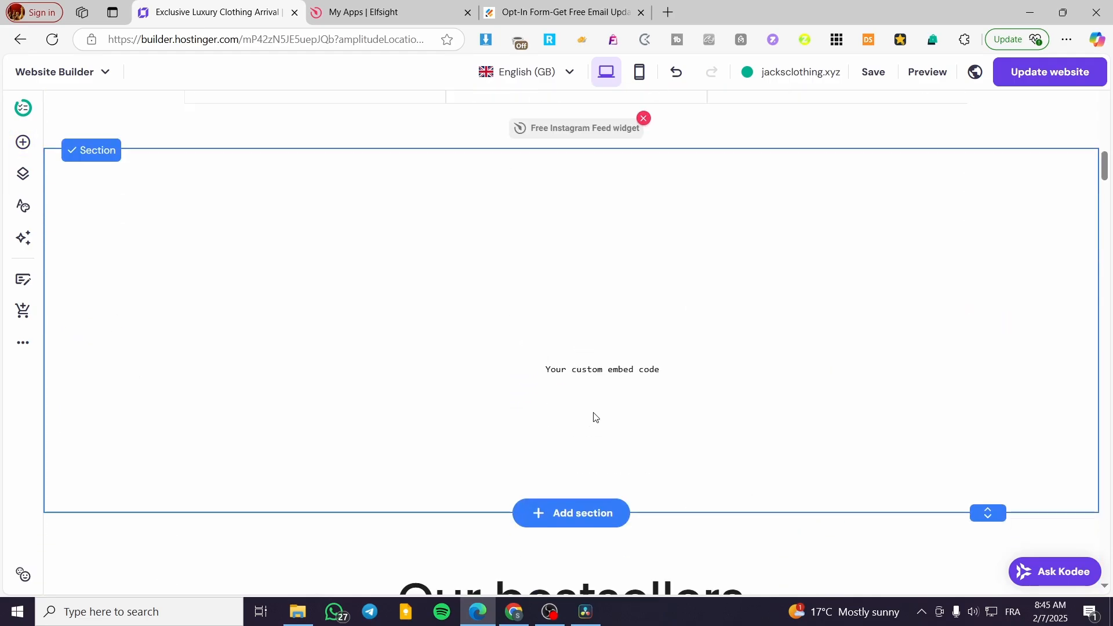
{"action": "left_click", "coordinate": [598, 375]}
{"action": "left_click_drag", "start_coordinate": [599, 376], "coordinate": [518, 210]}
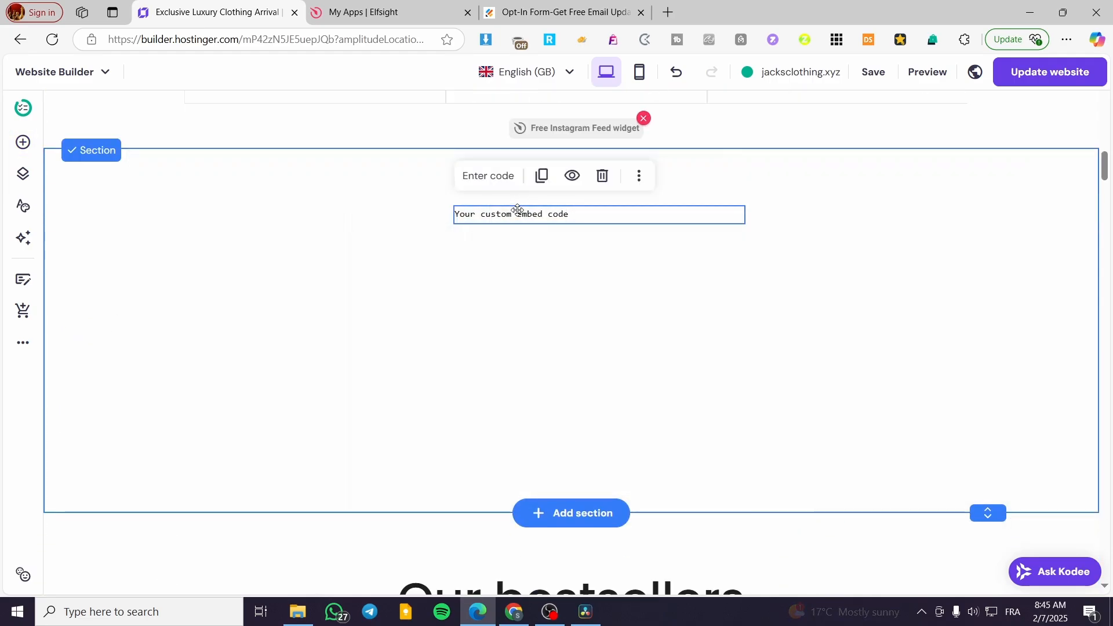
Replace the new element's placeholder code with the copied Jotform script and embed it
{"action": "double_click", "coordinate": [518, 210]}
{"action": "key", "text": "ctrl+a"}
{"action": "key", "text": "ctrl+v"}
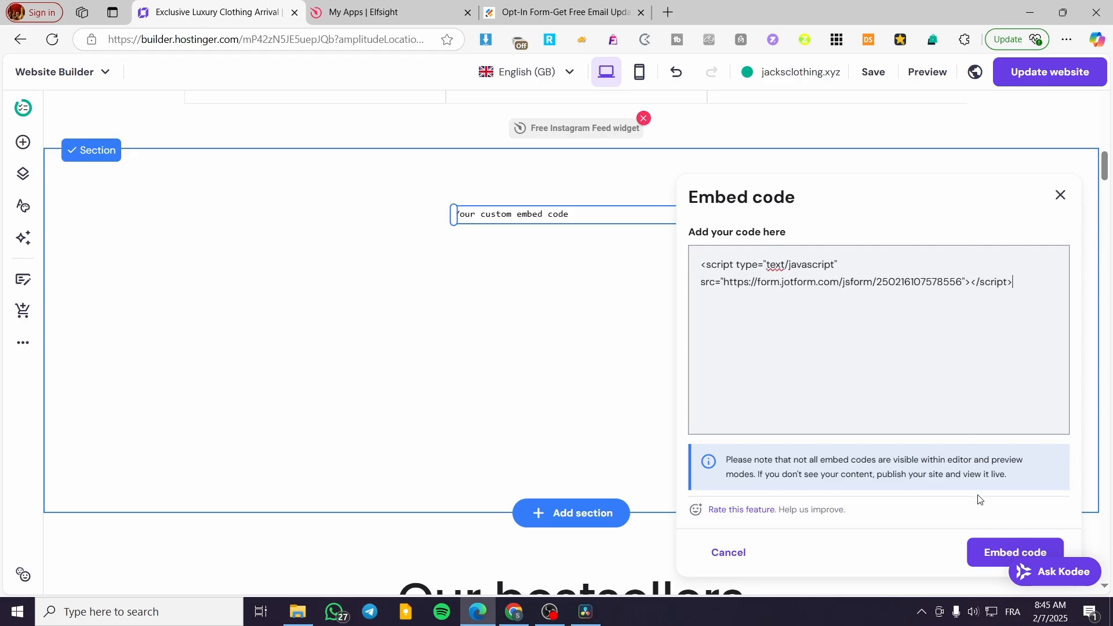
{"action": "left_click", "coordinate": [993, 552]}
Widen the embedded Jotform element on both sides so it spans most of the section's width
{"action": "left_click_drag", "start_coordinate": [556, 264], "coordinate": [450, 246]}
{"action": "left_click_drag", "start_coordinate": [543, 249], "coordinate": [919, 275]}
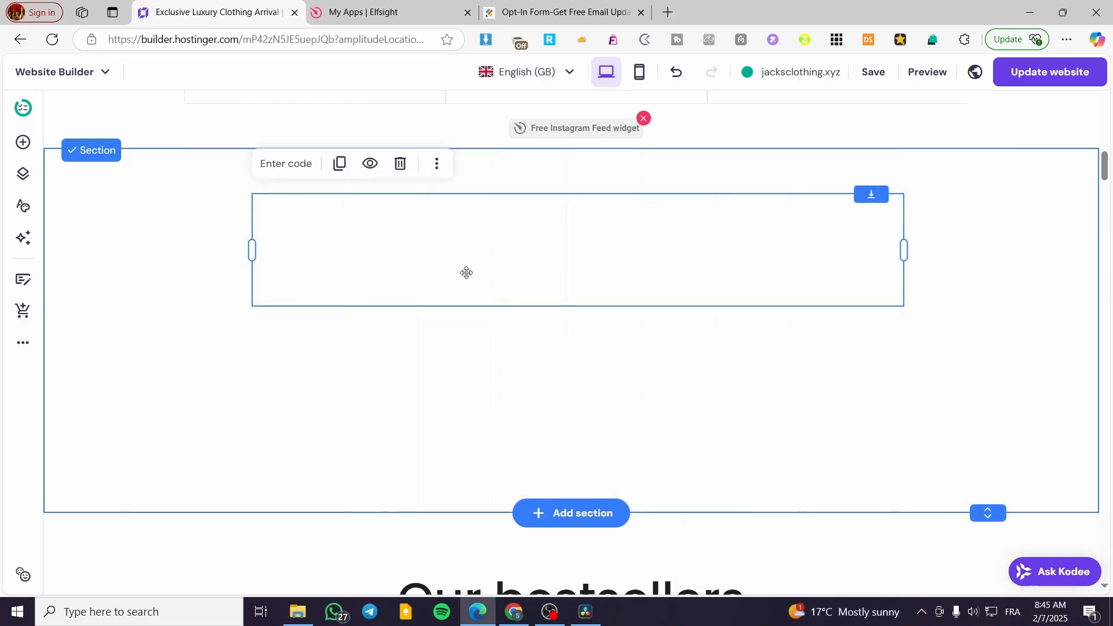
{"action": "left_click_drag", "start_coordinate": [248, 250], "coordinate": [210, 253]}
Examine the embedded opt-in form from its heading down to the Jotform banner, and its placement below the Instagram feed
{"action": "scroll", "coordinate": [678, 359], "scroll_direction": "down", "scroll_amount": 5}
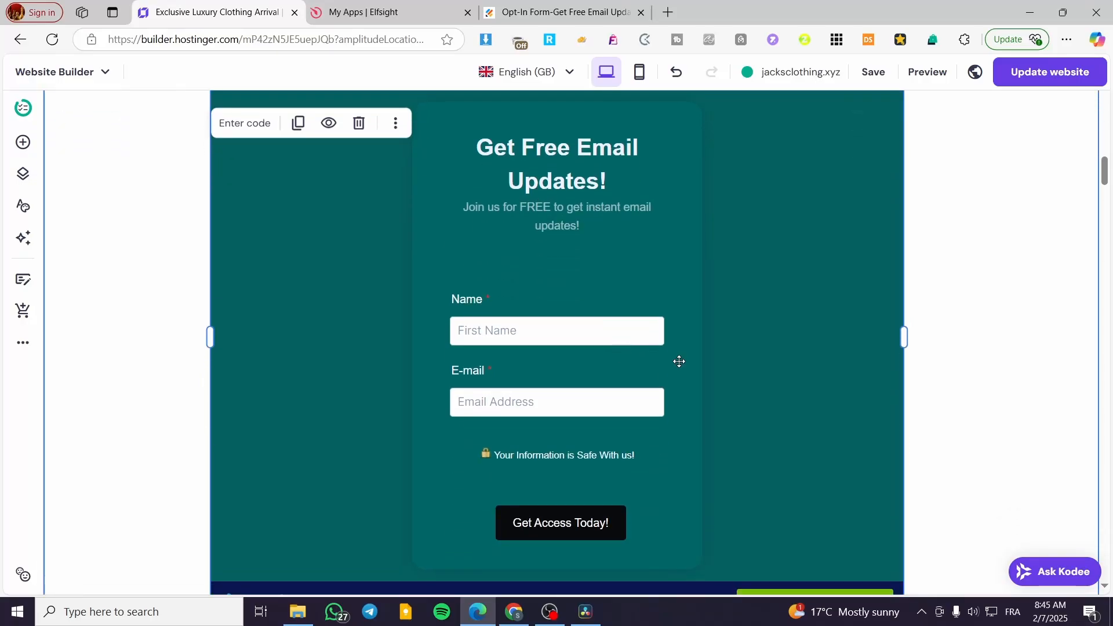
{"action": "scroll", "coordinate": [671, 342], "scroll_direction": "down", "scroll_amount": 1}
{"action": "scroll", "coordinate": [508, 402], "scroll_direction": "up", "scroll_amount": 6}
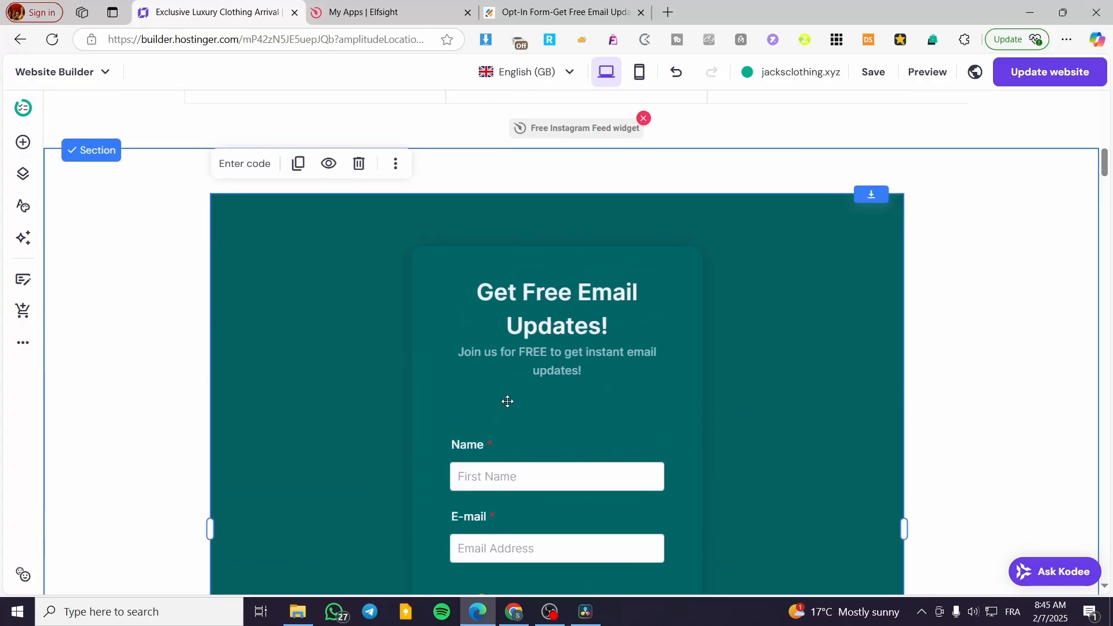
{"action": "scroll", "coordinate": [677, 197], "scroll_direction": "down", "scroll_amount": 3}
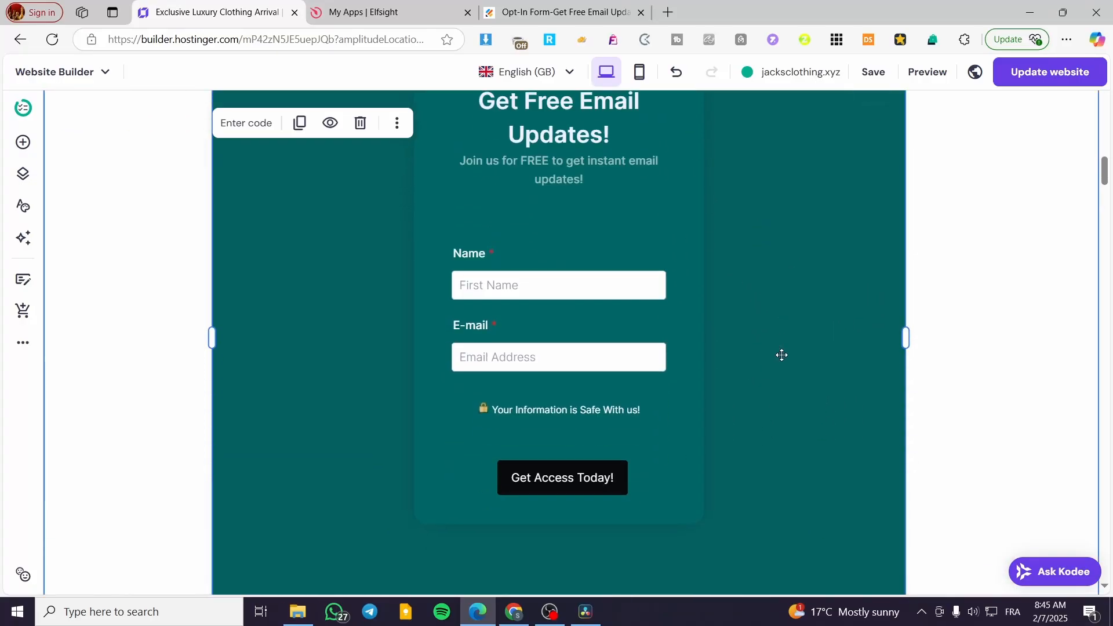
{"action": "scroll", "coordinate": [837, 503], "scroll_direction": "down", "scroll_amount": 2}
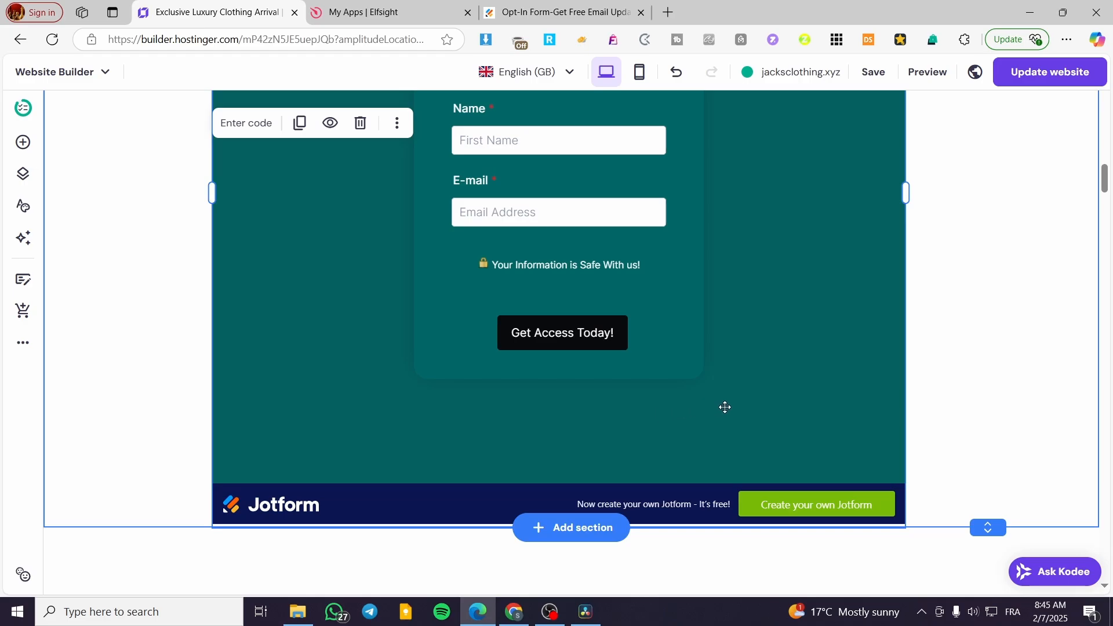
{"action": "scroll", "coordinate": [731, 399], "scroll_direction": "up", "scroll_amount": 10}
{"action": "scroll", "coordinate": [782, 427], "scroll_direction": "down", "scroll_amount": 5}
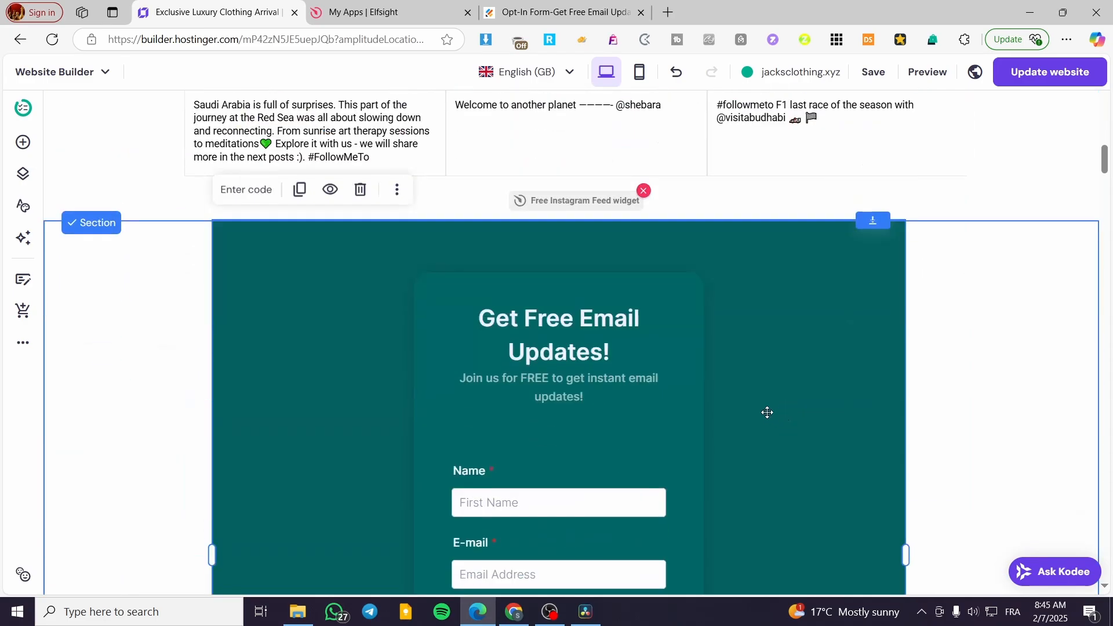
{"action": "scroll", "coordinate": [672, 403], "scroll_direction": "down", "scroll_amount": 2}
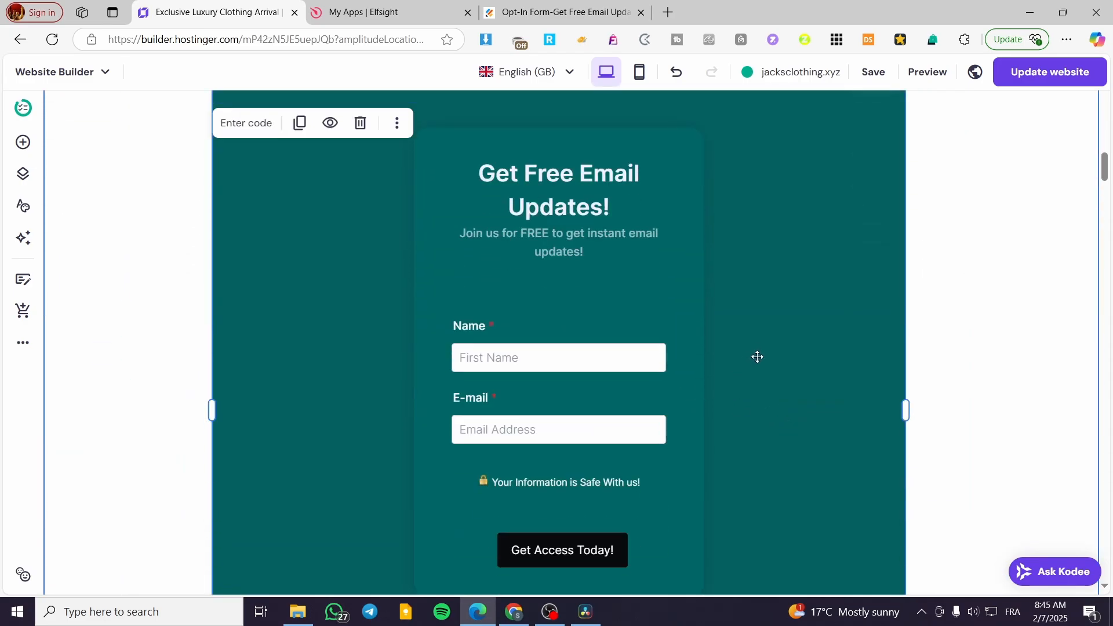